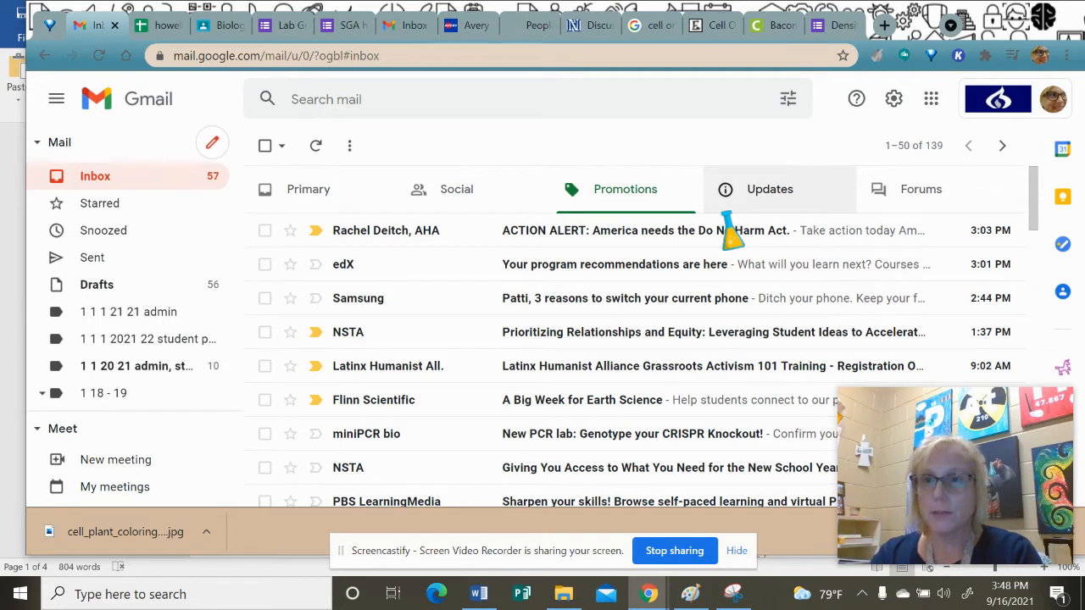
Switch from Gmail to Google Sheets and create a new blank spreadsheet
click(933, 99)
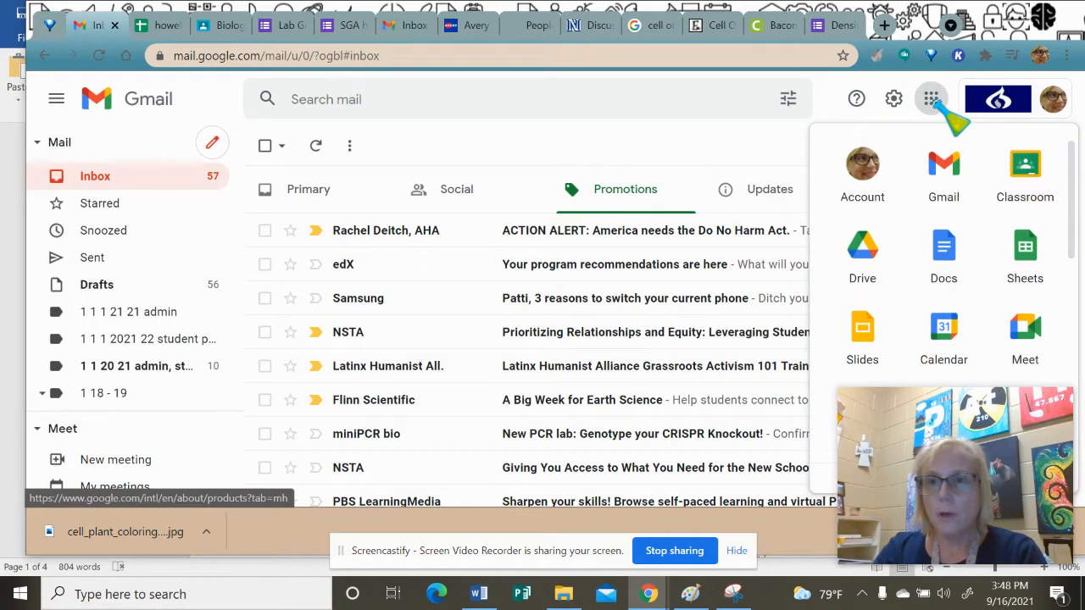
click(1025, 254)
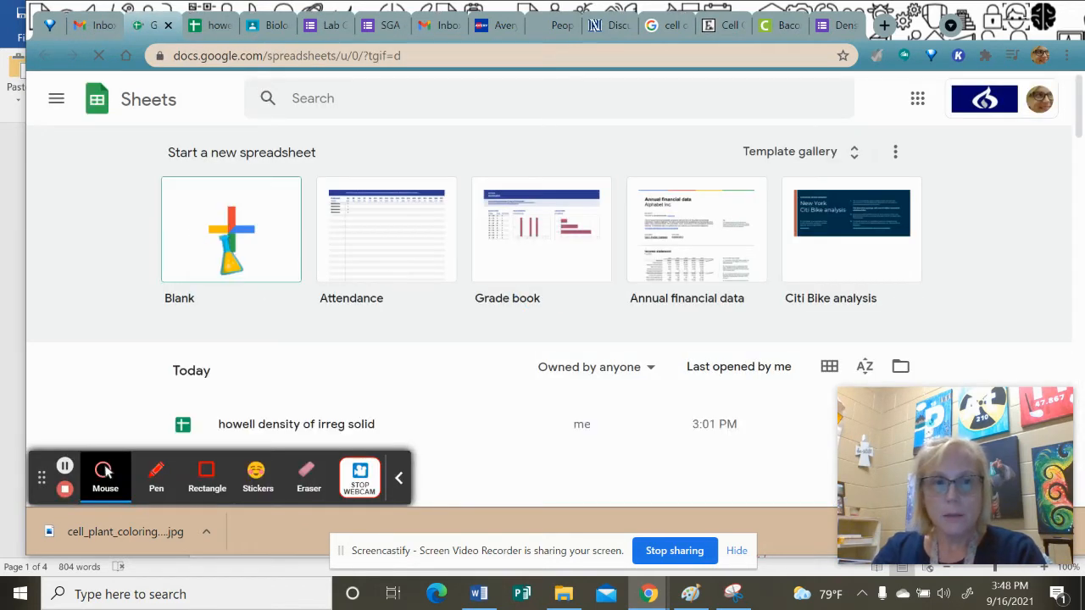
click(220, 241)
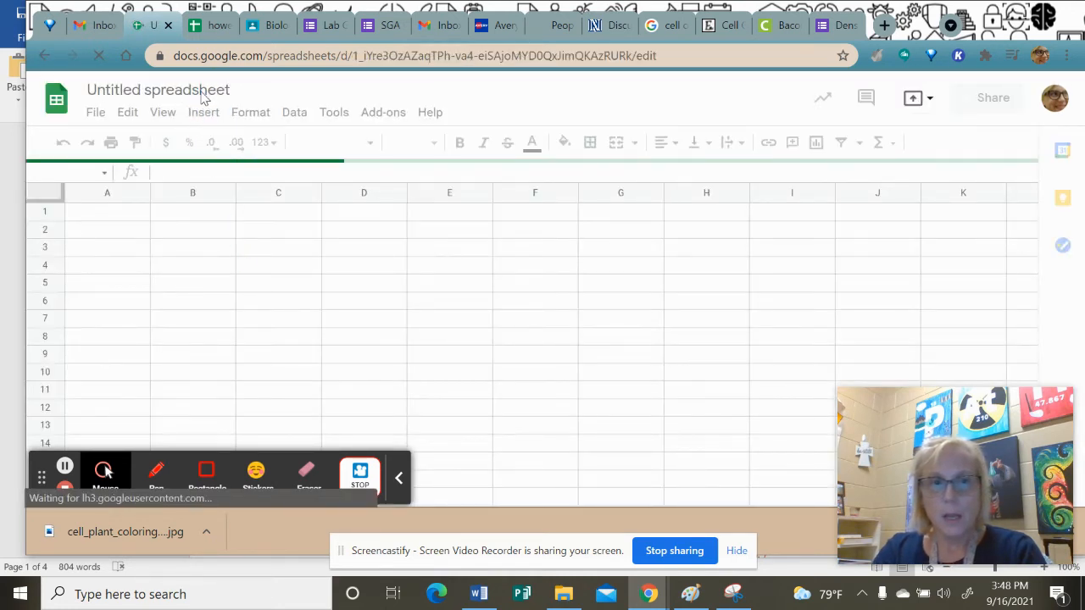
Rename the untitled spreadsheet with the teacher's surname followed by "density of irregular solids"
click(160, 94)
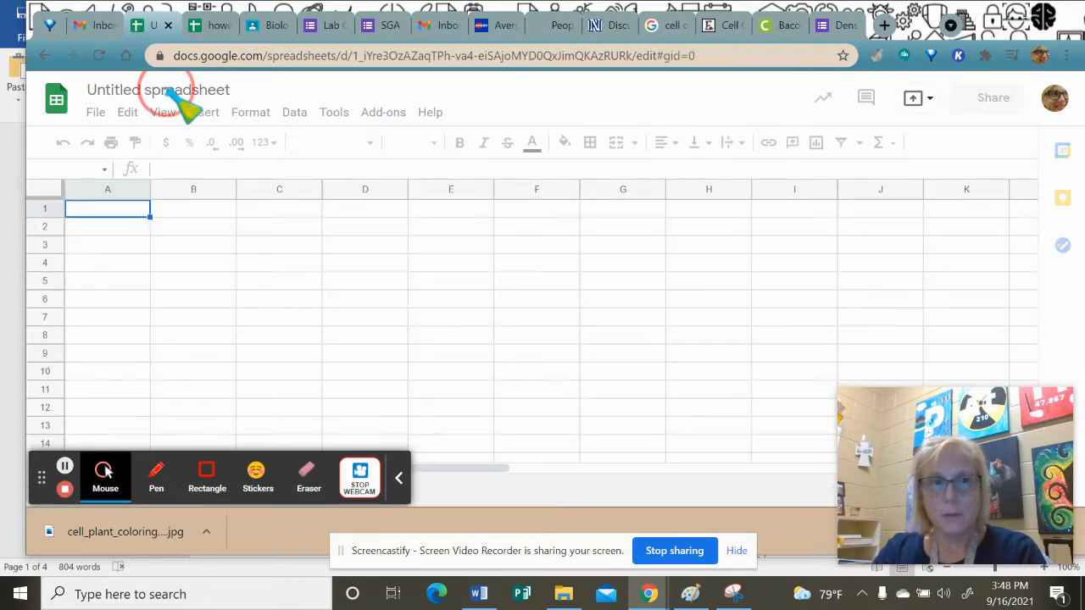
click(115, 90)
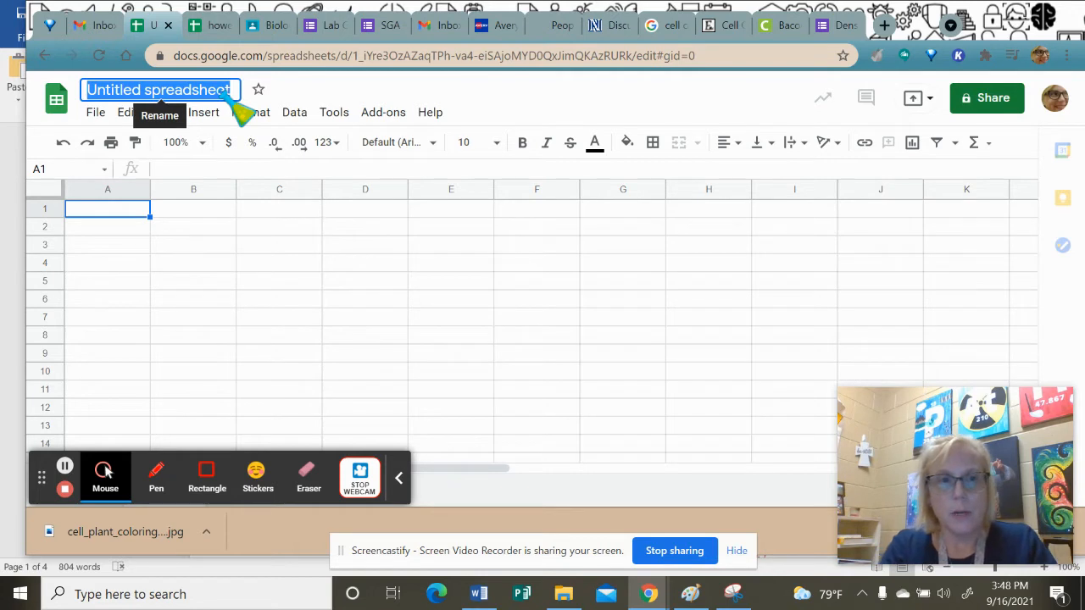
text(howell)
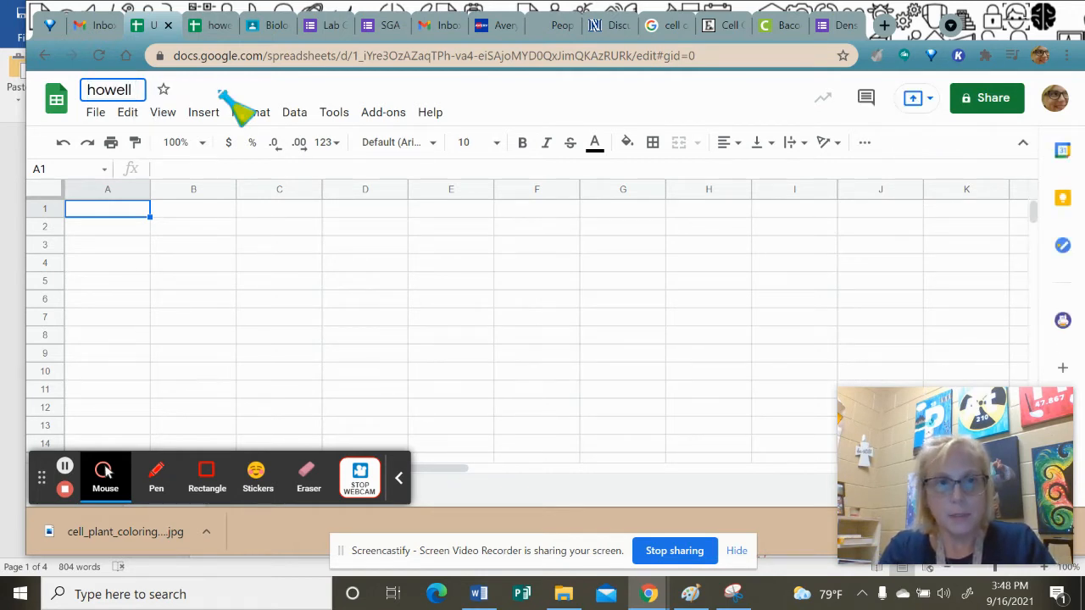
text( dens)
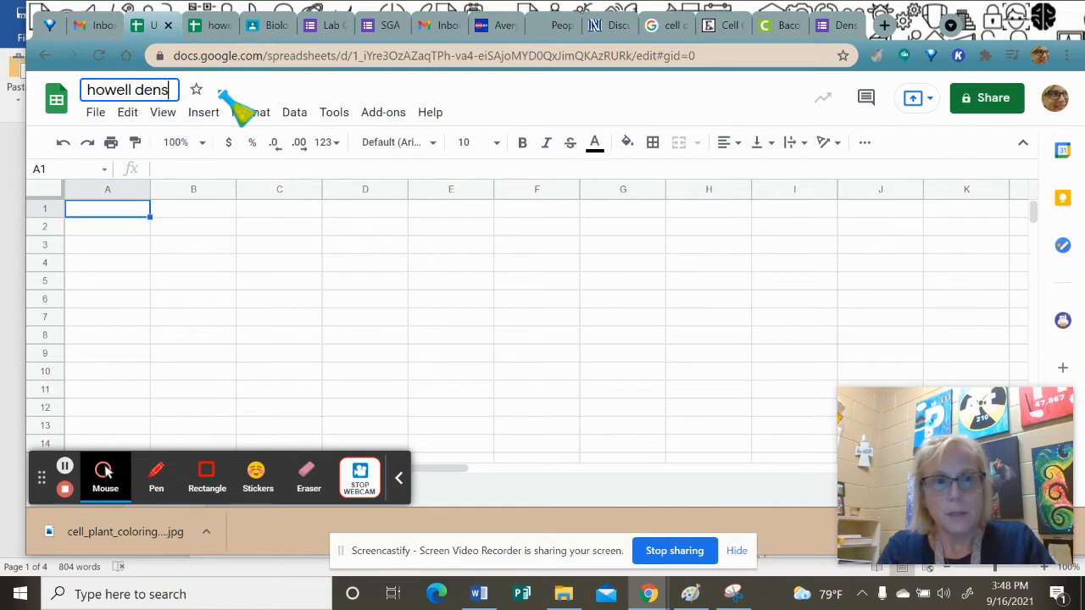
text(ity of err)
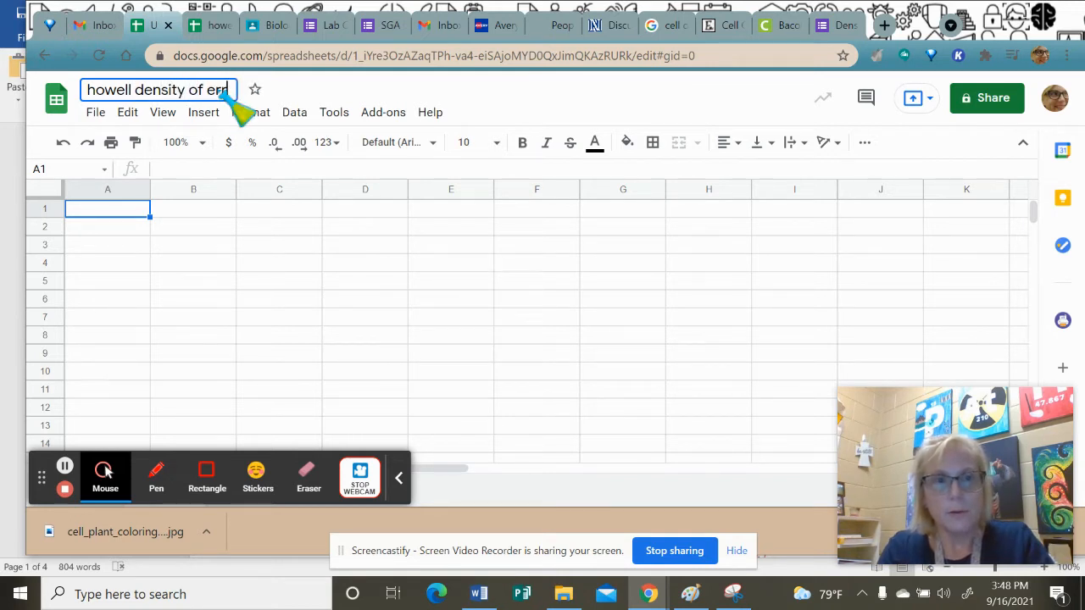
key(BackSpace)
key(BackSpace)
key(BackSpace)
text(irregular sol)
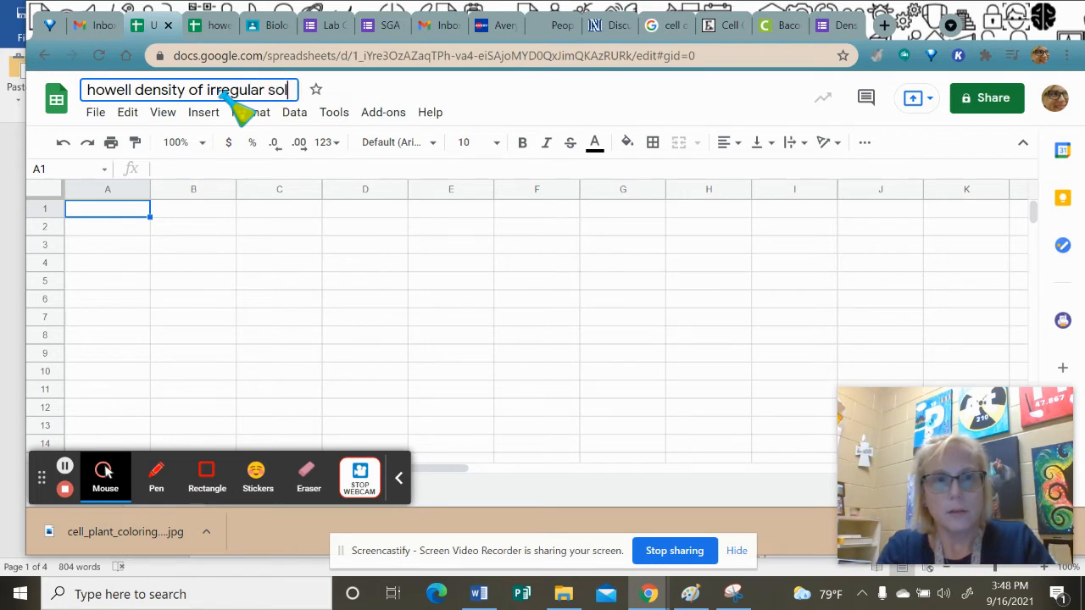
text(ids)
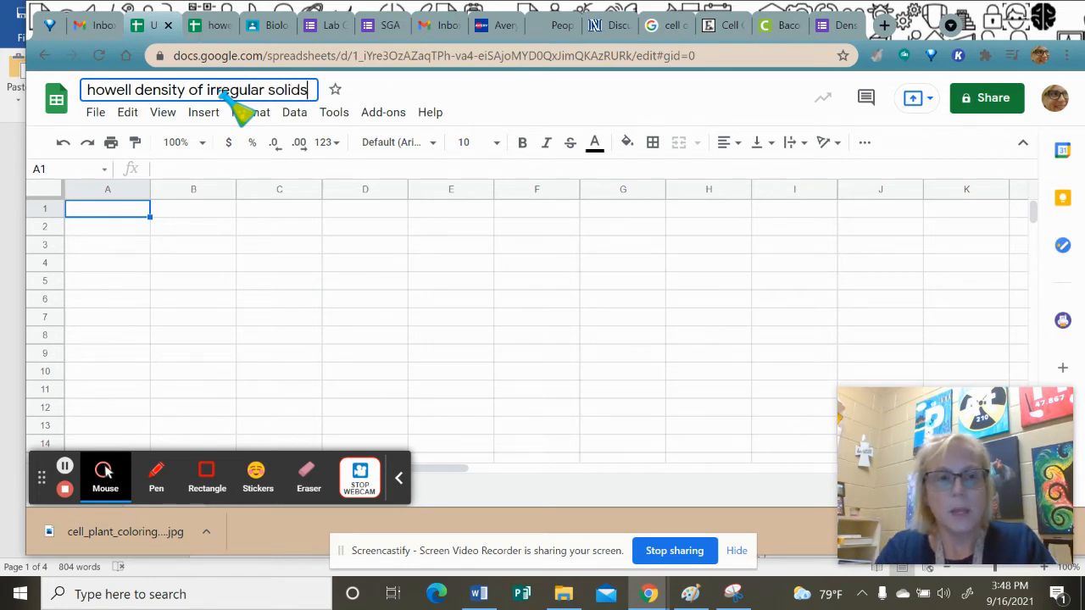
click(195, 227)
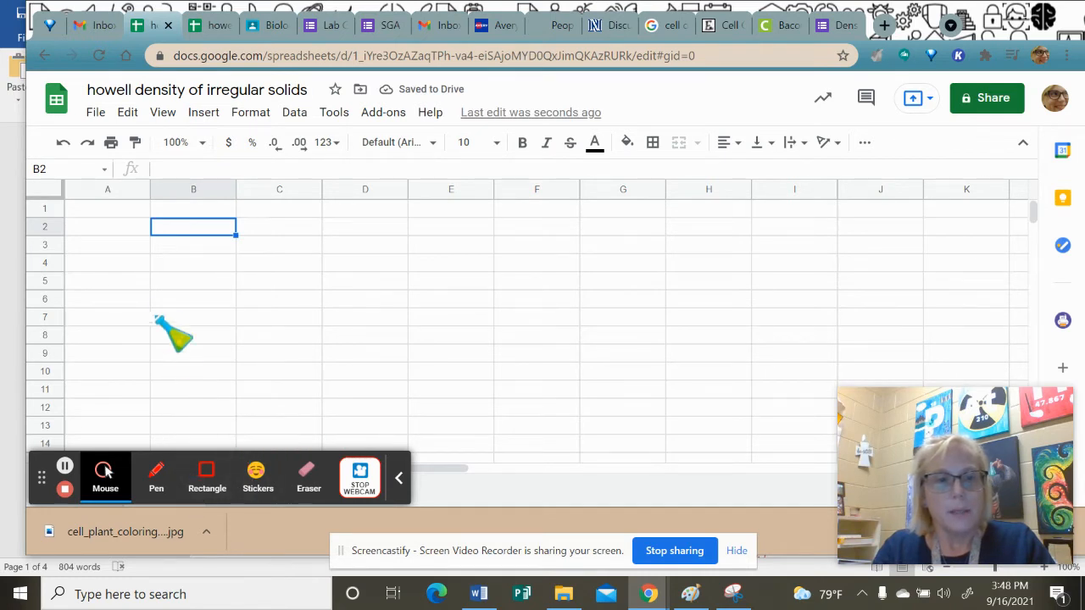
Enter the headings "Sample", "Mass (g)" and "Total mass (g)" in cells A2 to C2
click(98, 226)
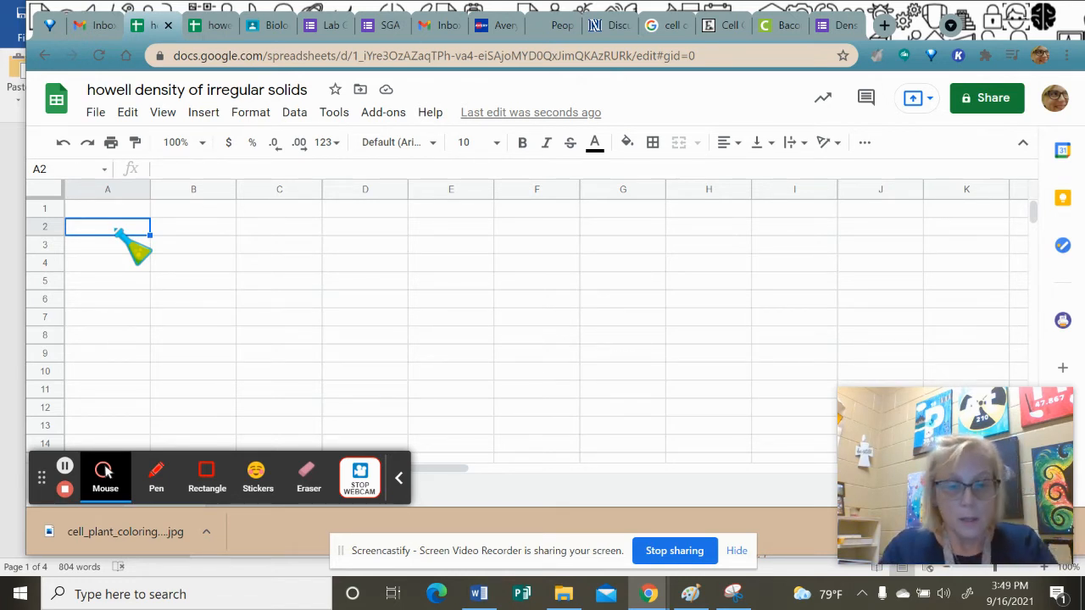
text(Sample)
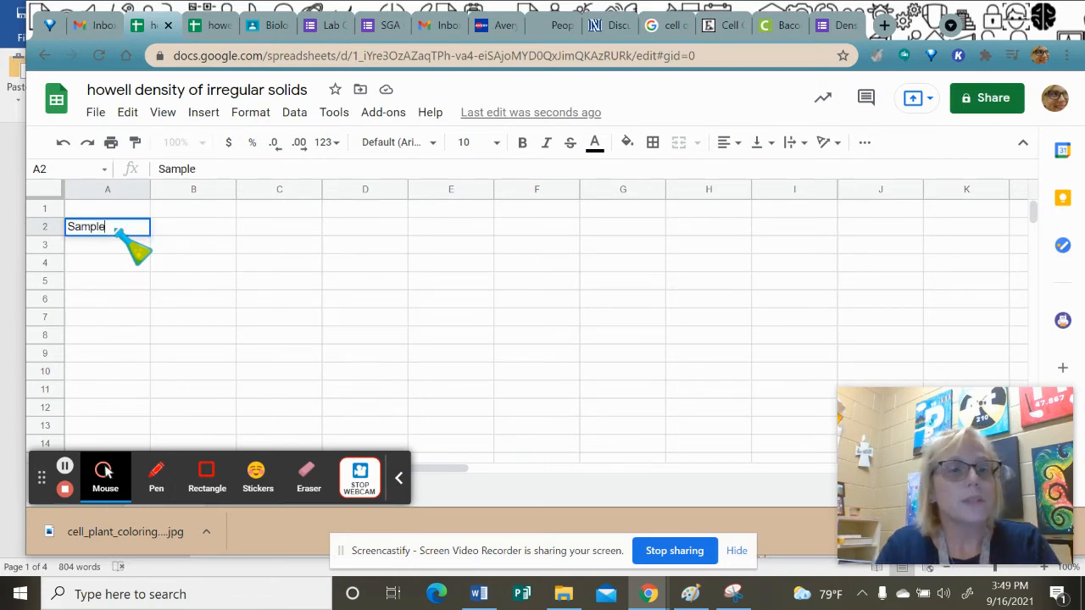
key(Tab)
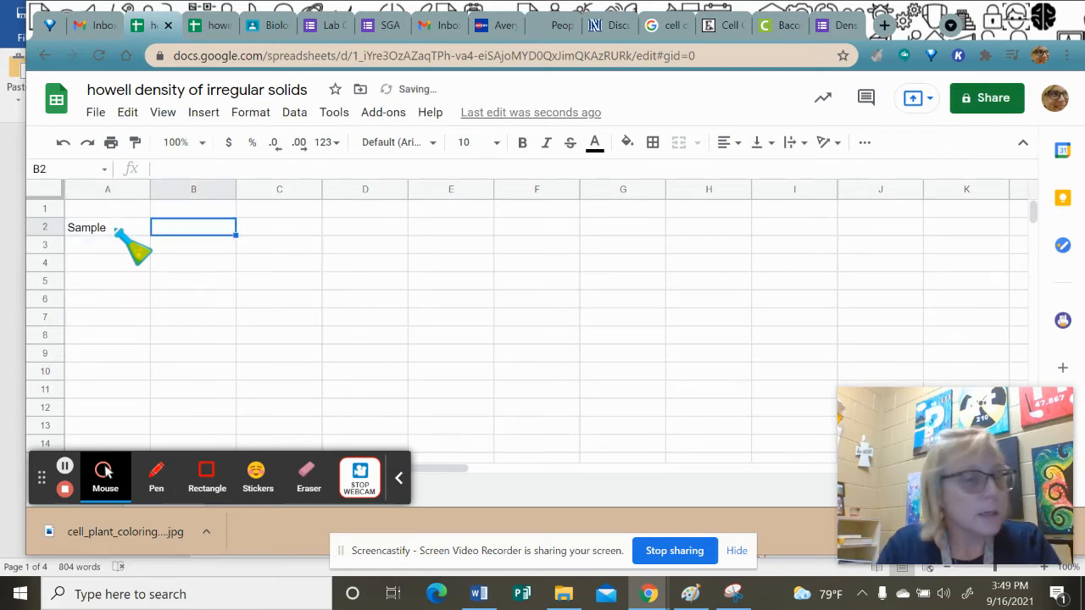
text(Mass)
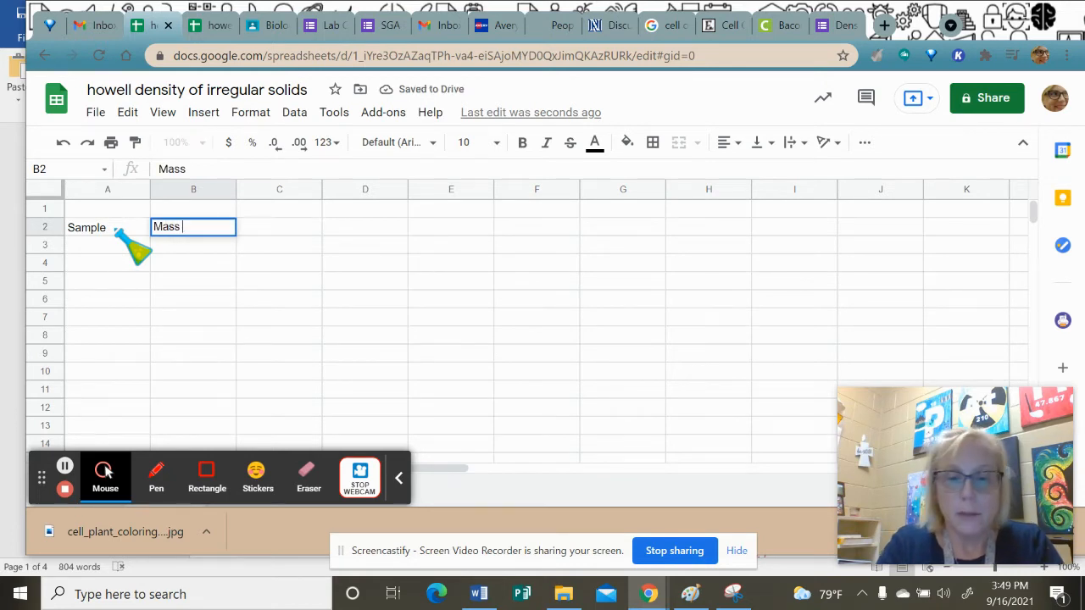
text( (g)
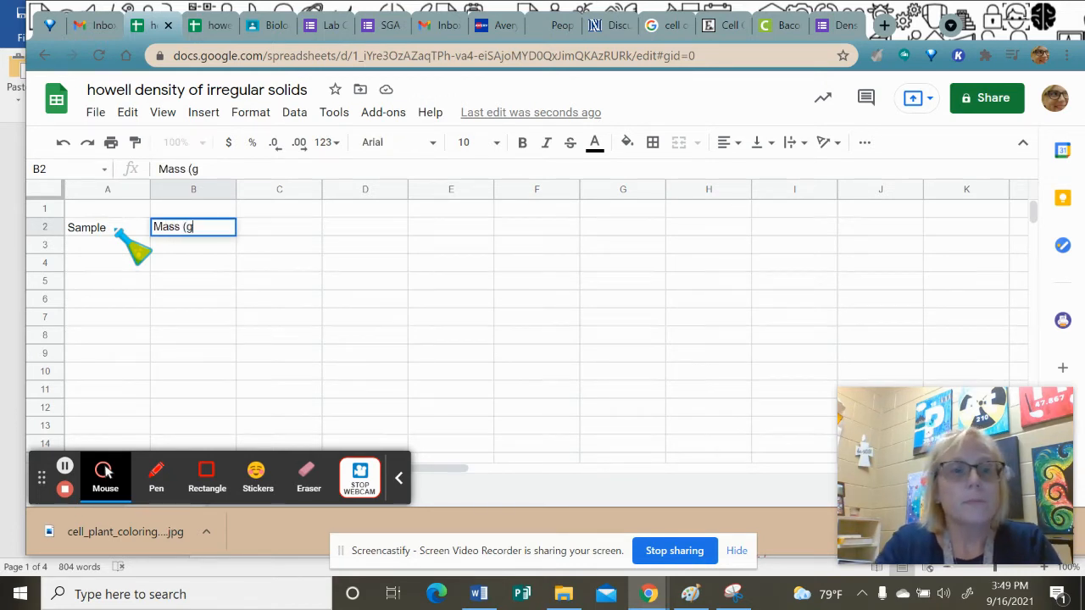
key(Tab)
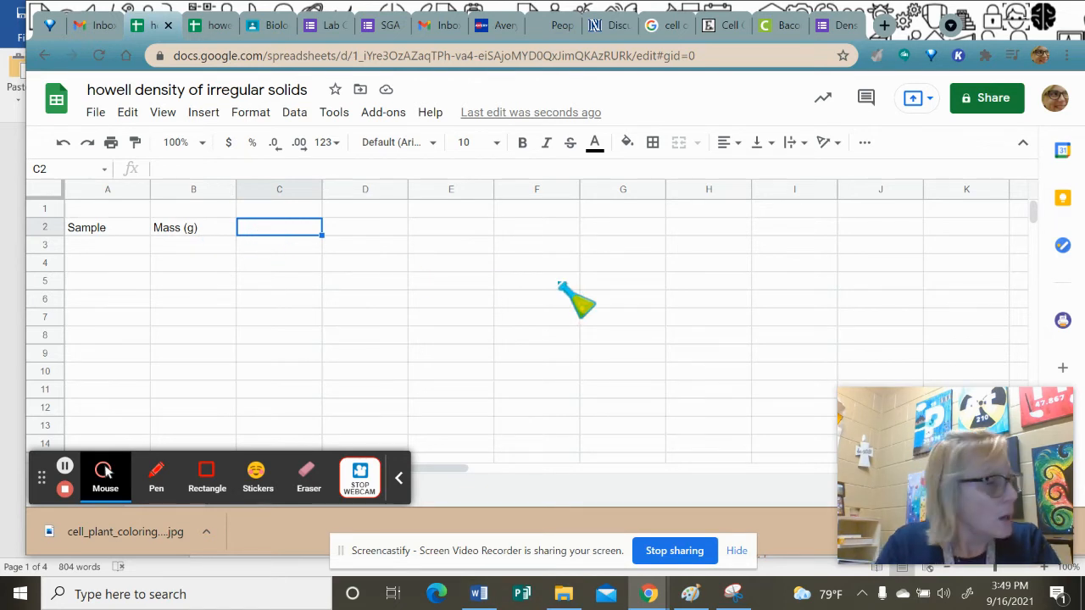
text(Total mass ()
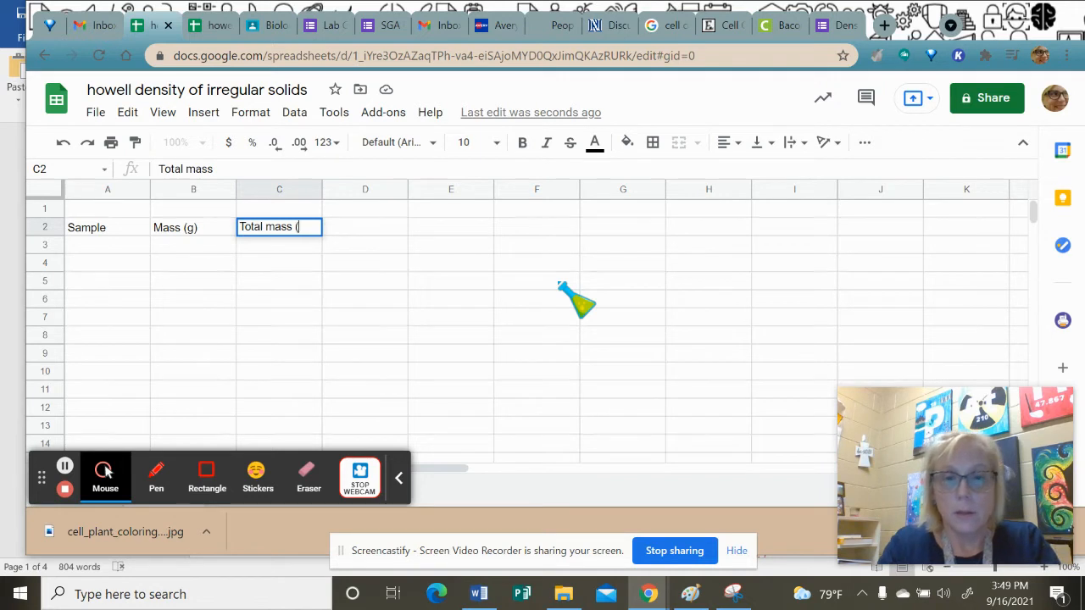
text(g))
key(Tab)
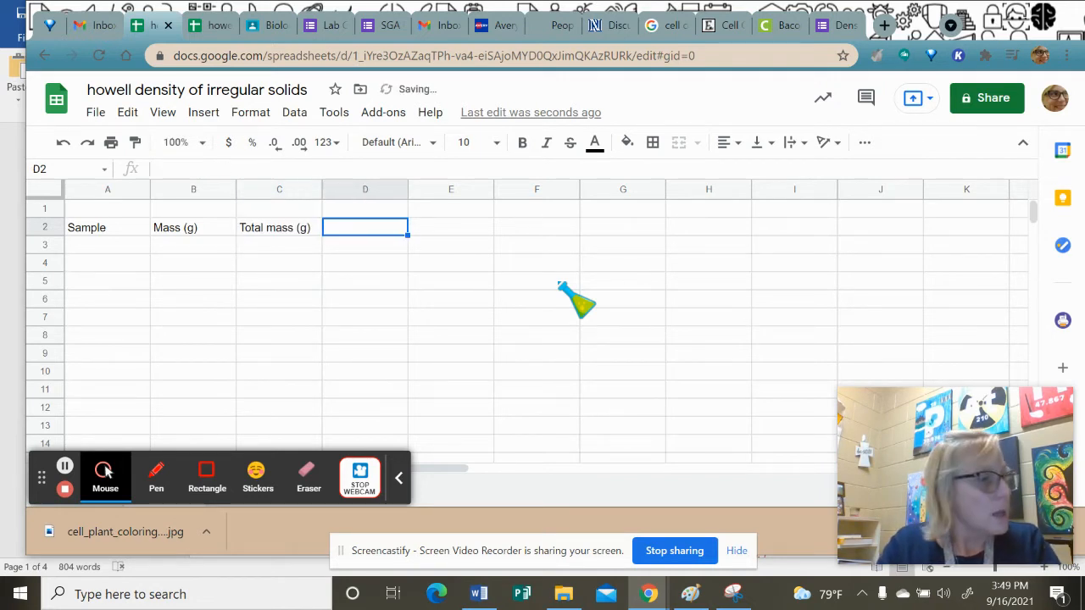
Enter the headings "Initial volume (mL)" in D2 and "Final Volume (mL)" in E2
text(In)
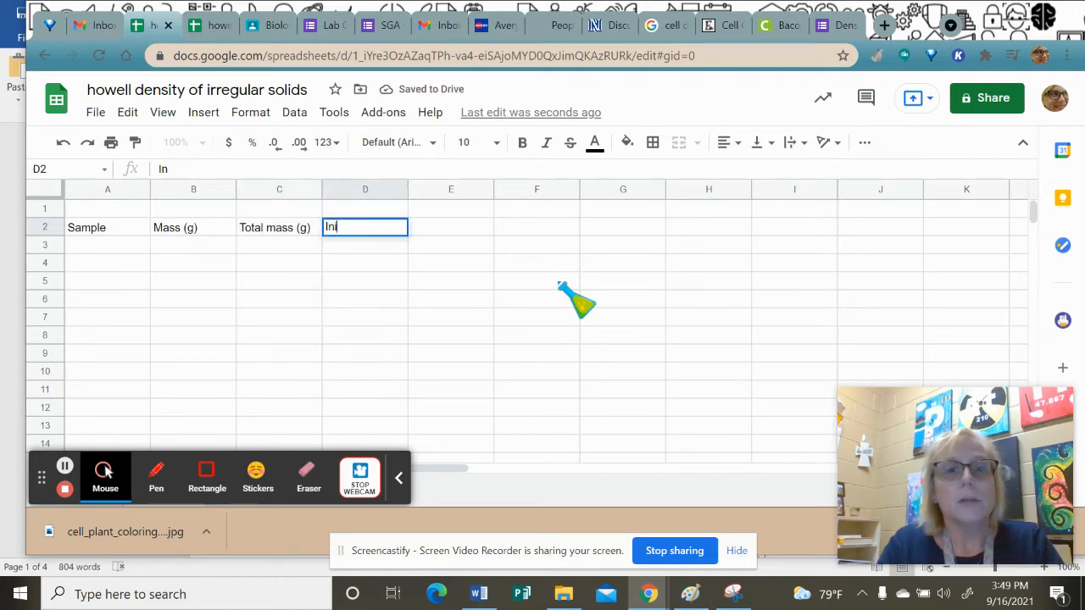
text(itial volume)
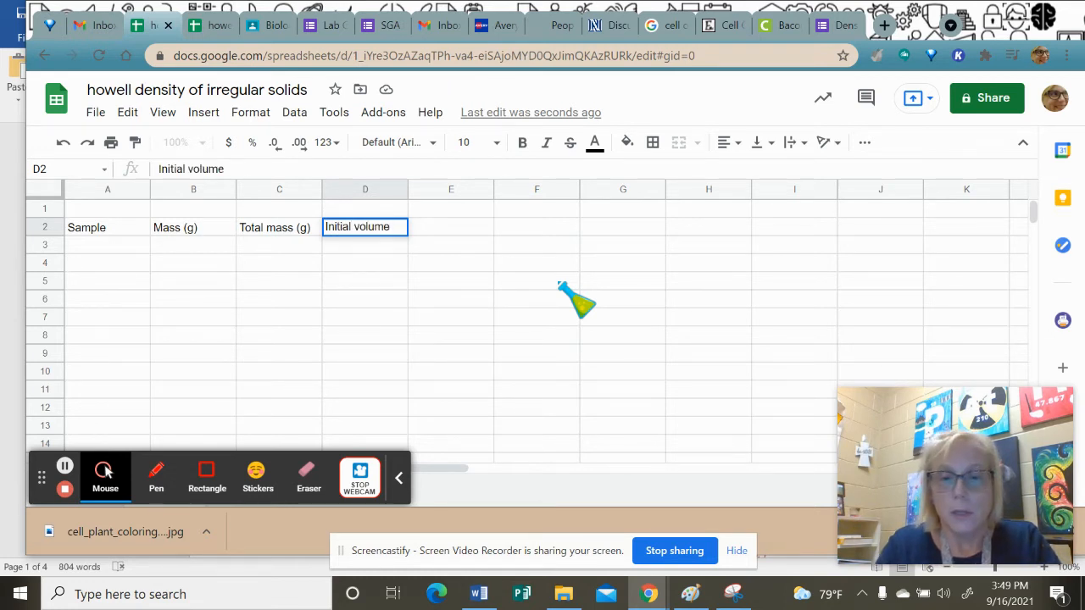
text( (mL)
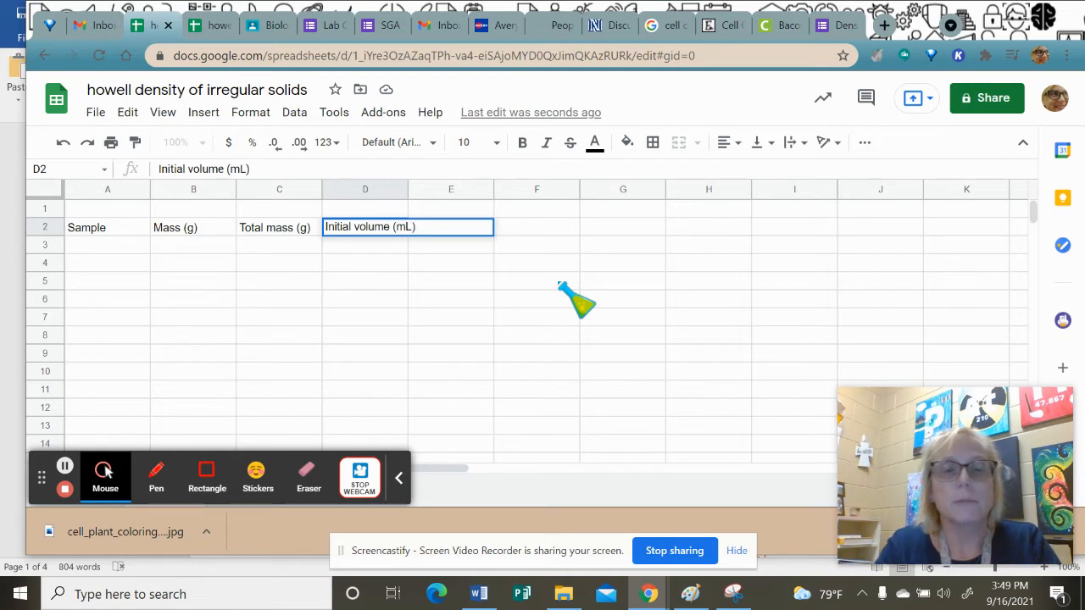
key(Tab)
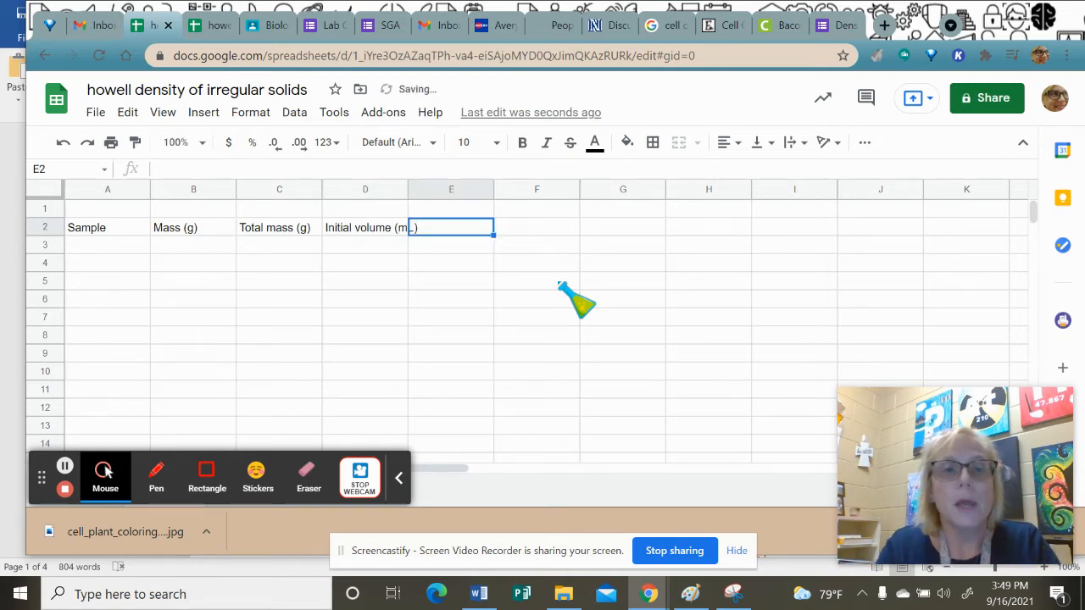
text(Final V)
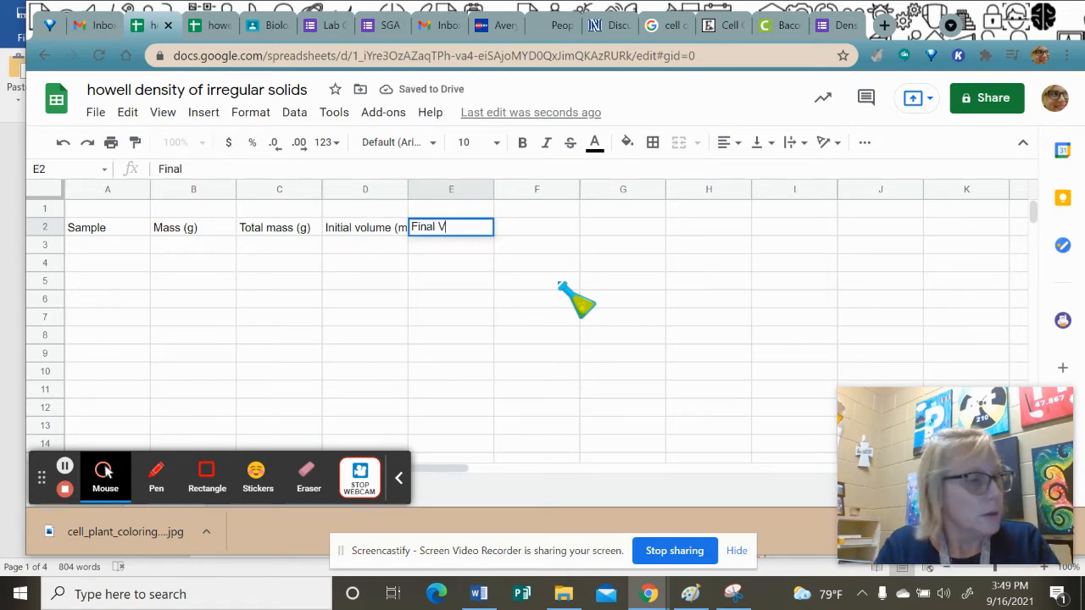
text(olume i)
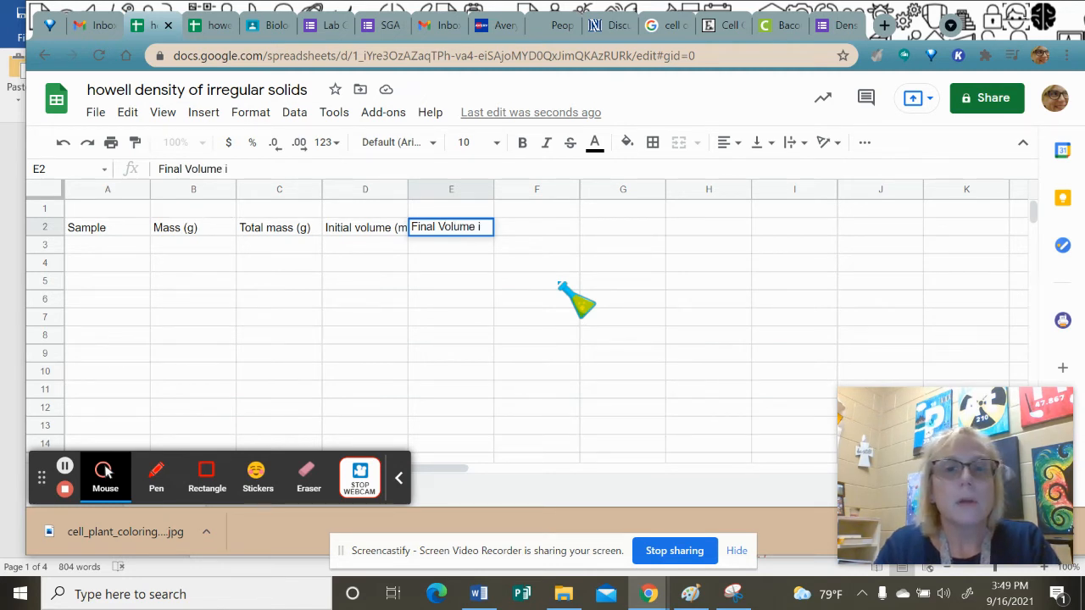
key(BackSpace)
text((mL)
key(Tab)
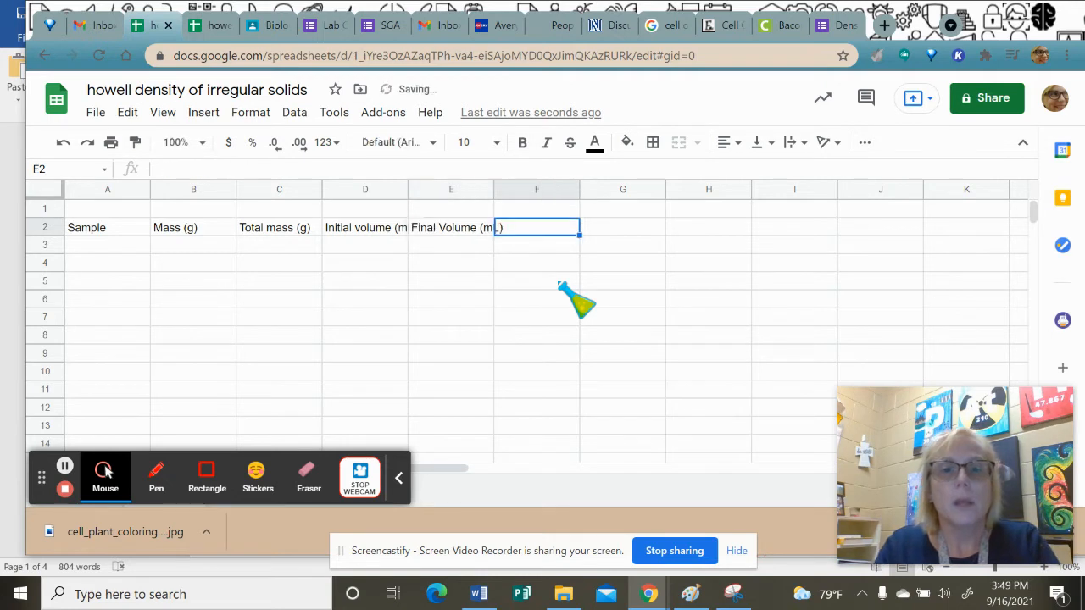
Enter the headings "sample volume (mL)" in F2 and "Total volume of sample (mL)" in G2
text(sample volu)
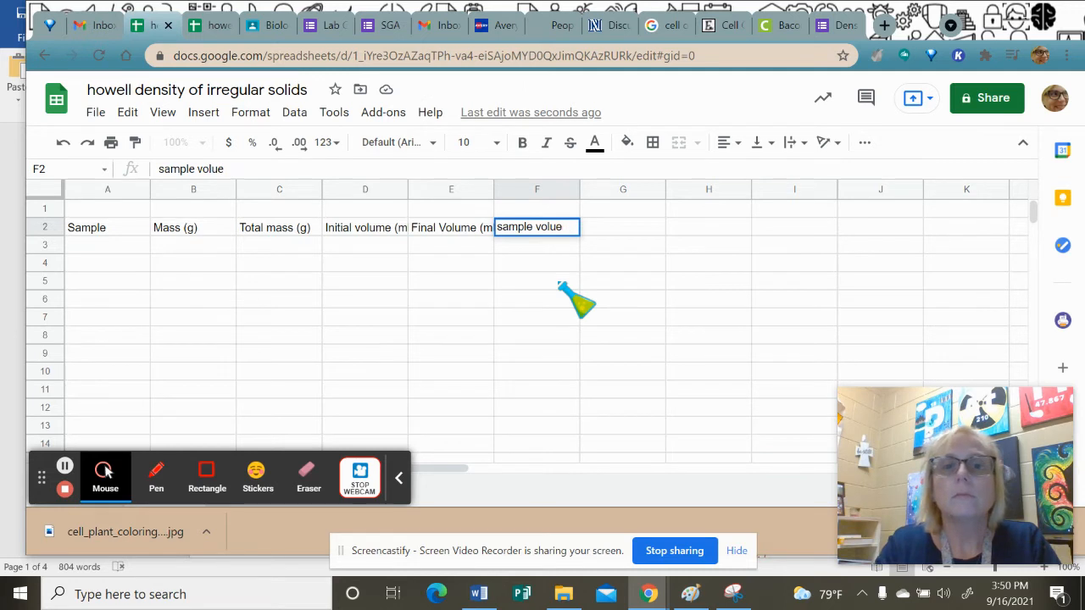
text(me (mL)
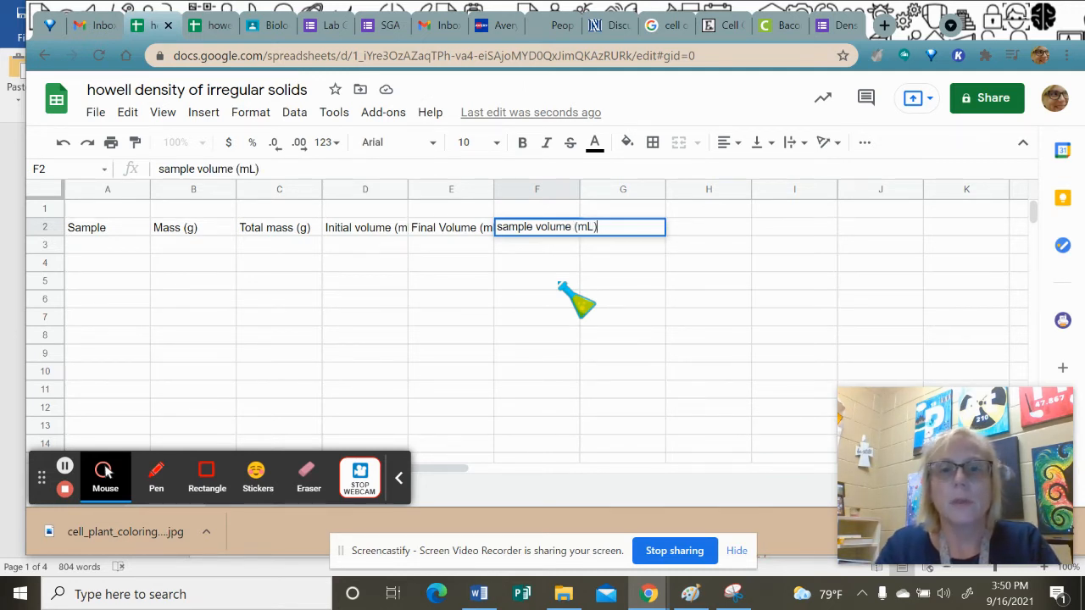
key(Tab)
text(T)
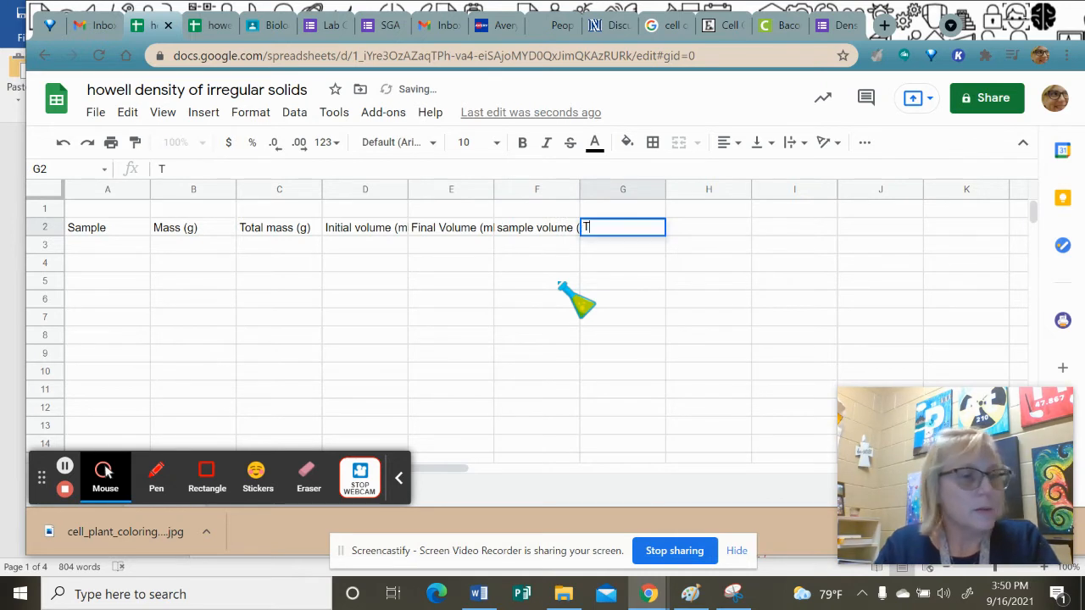
text(otal v)
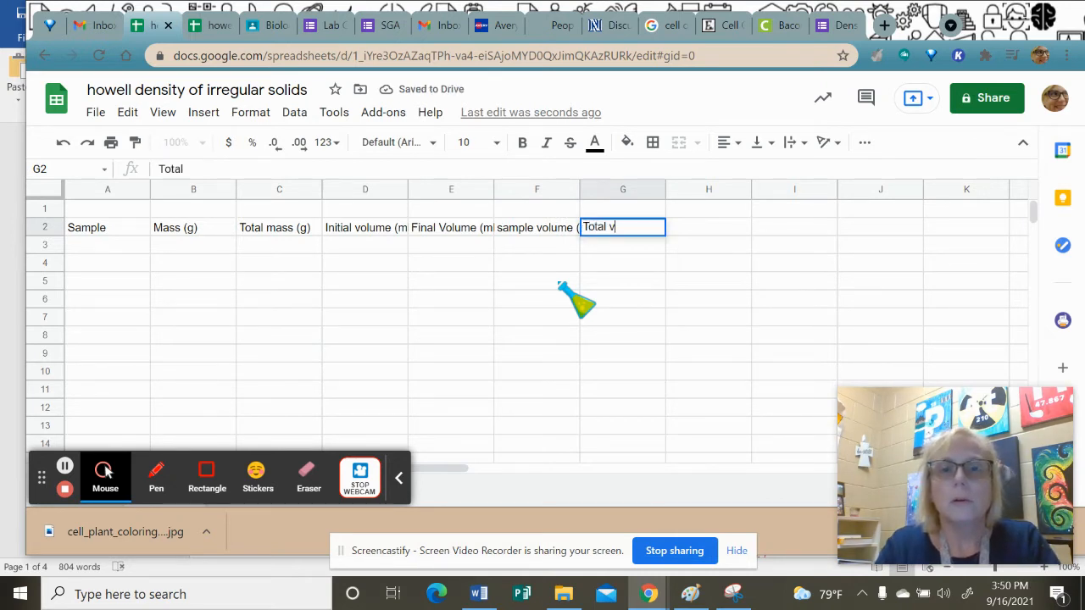
text(olume of )
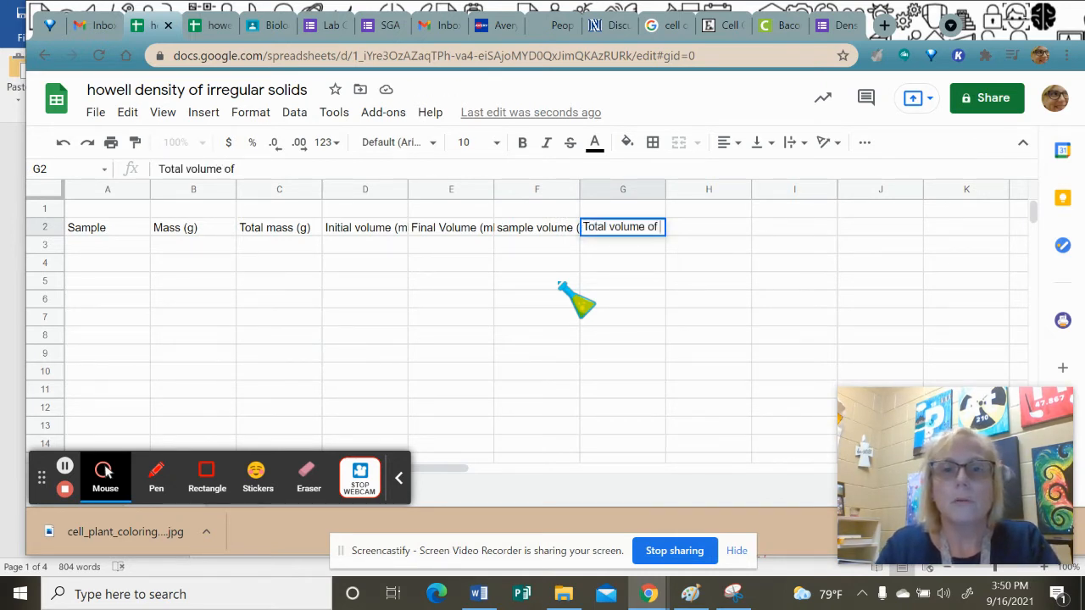
text(sample)
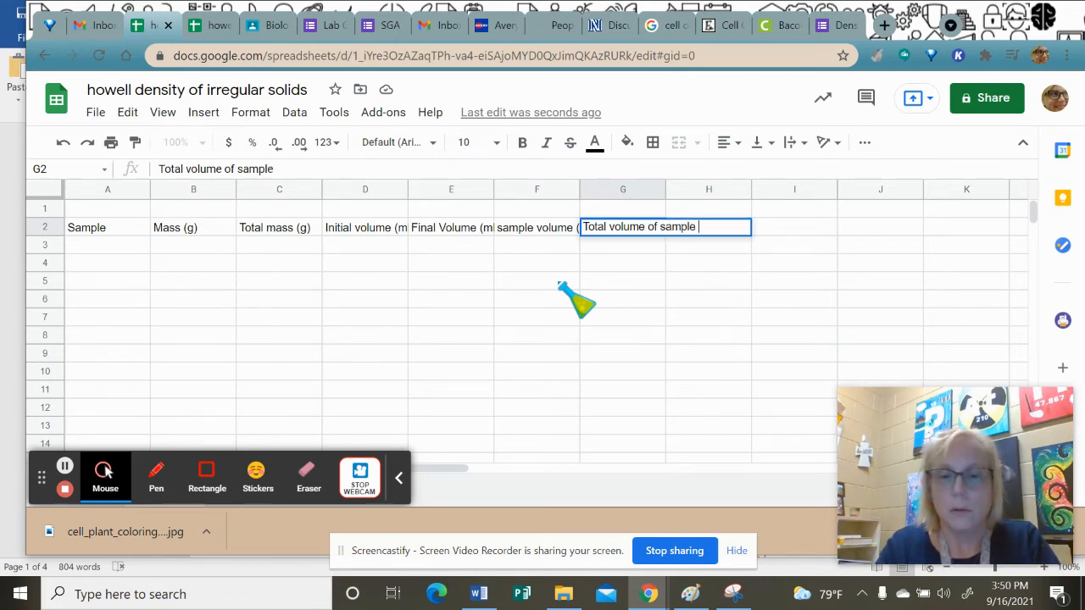
text( (mL))
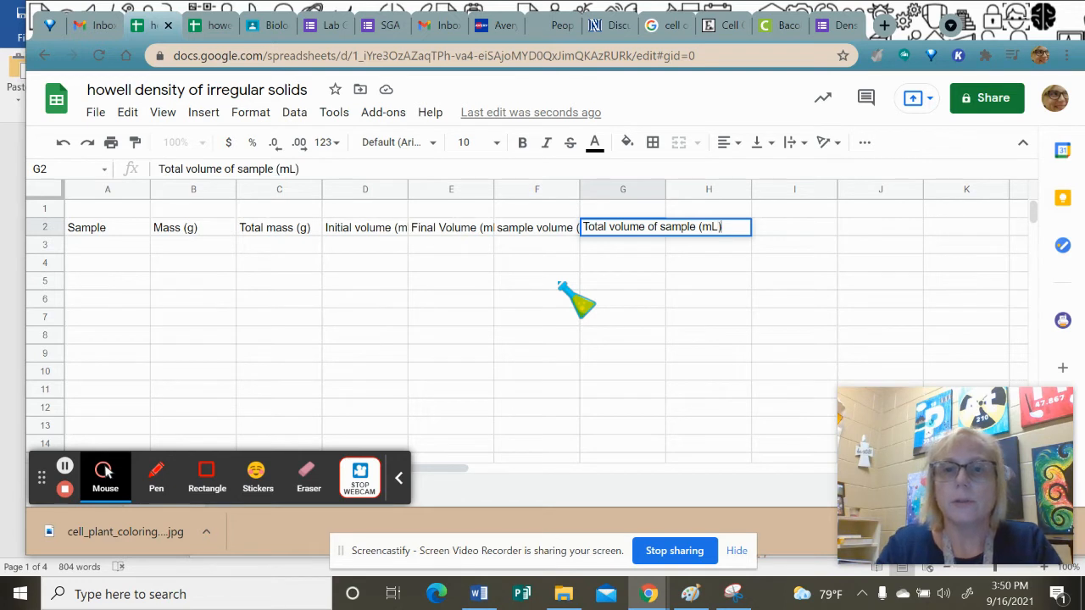
key(Return)
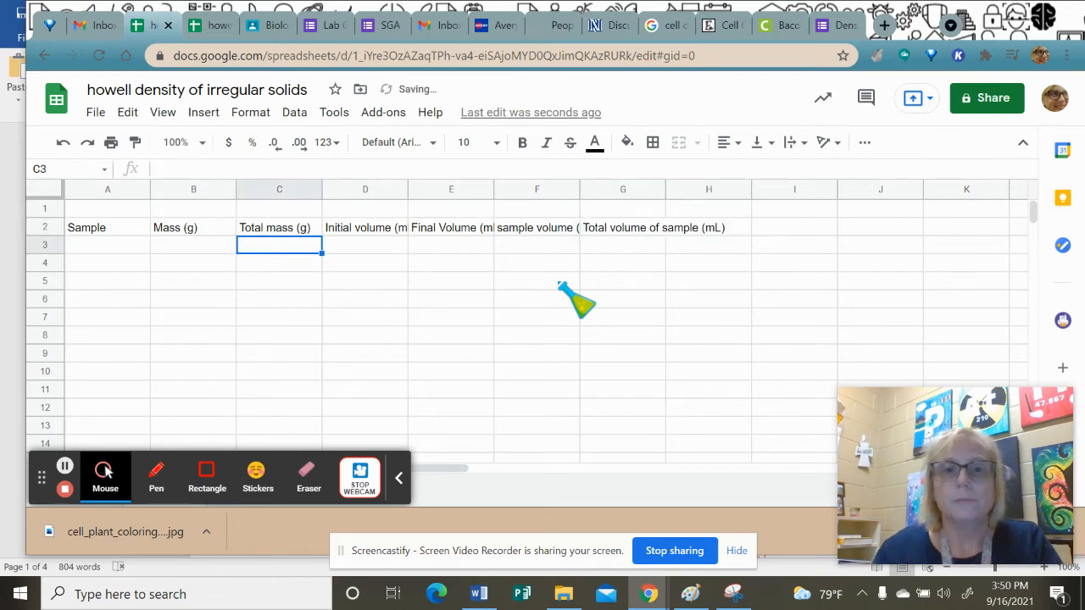
Widen columns D, E, F and G to fit their volume headings in row 2
click(322, 189)
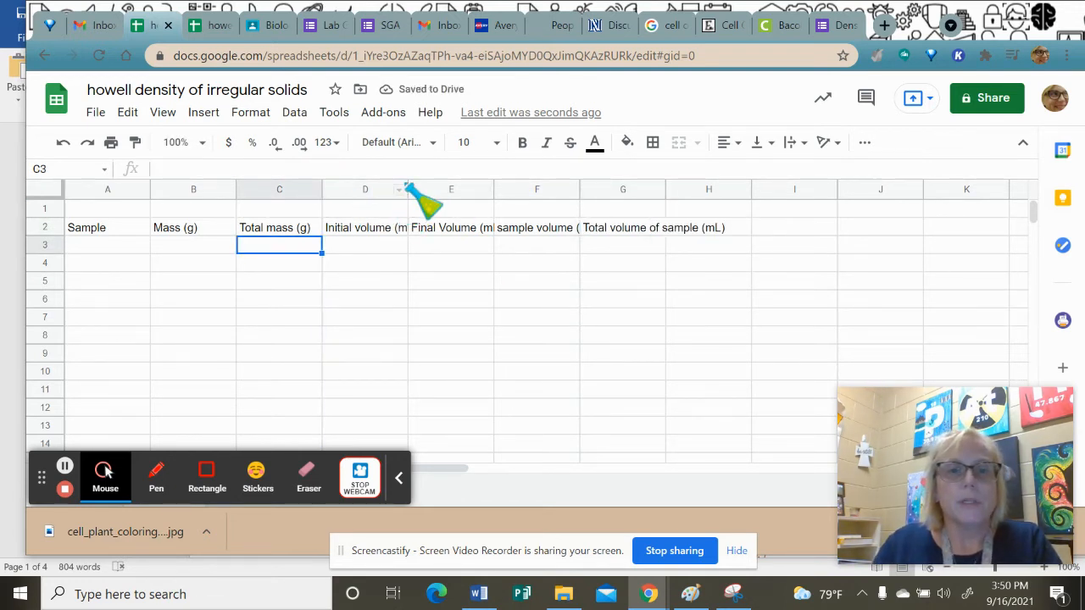
drag(407, 189, 431, 190)
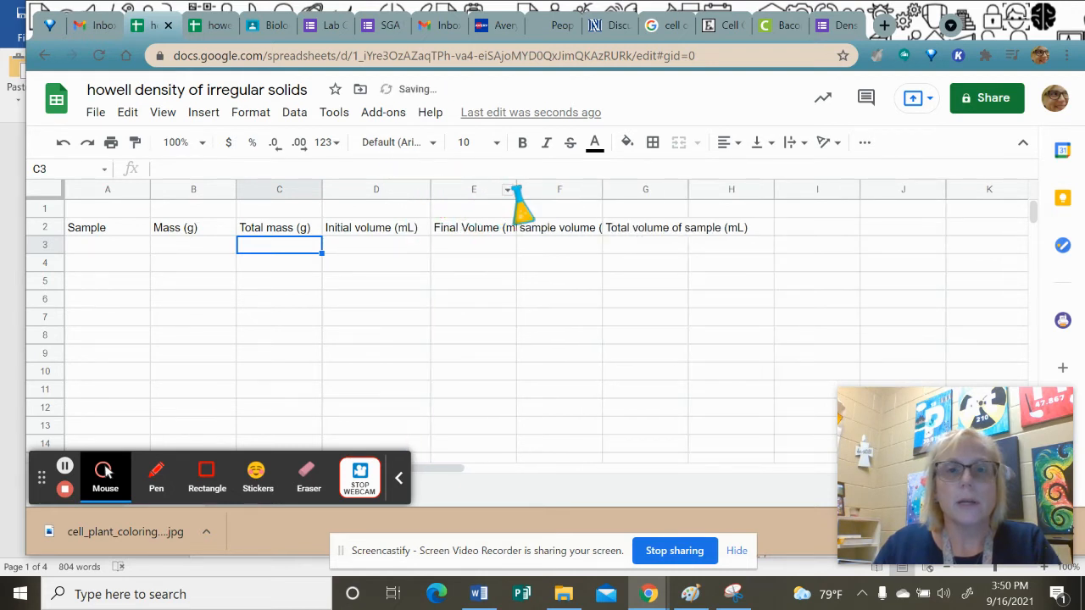
drag(513, 187, 540, 188)
drag(625, 189, 646, 188)
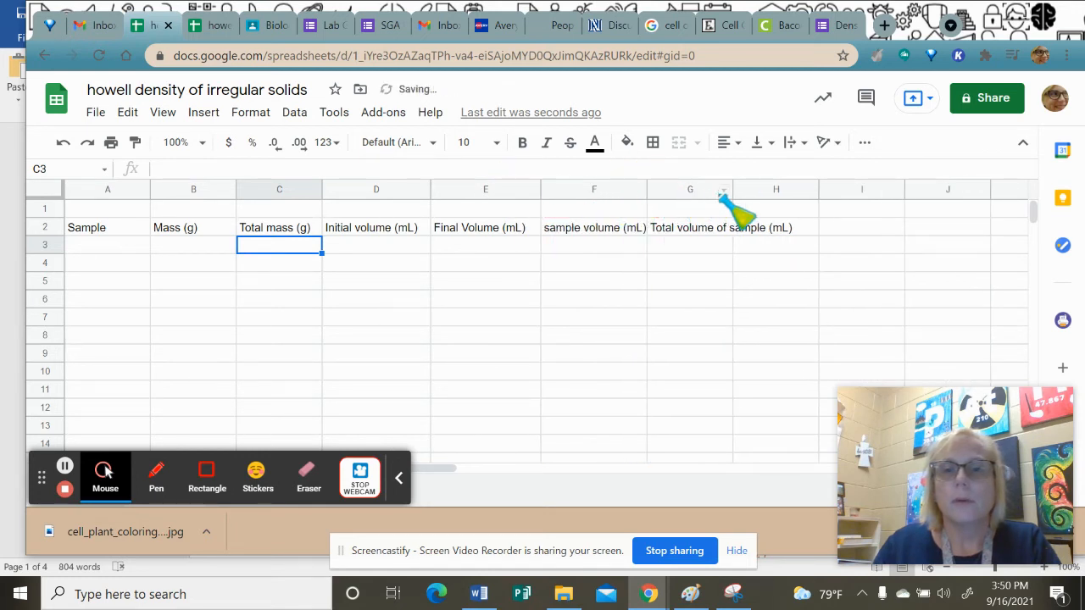
drag(735, 189, 797, 189)
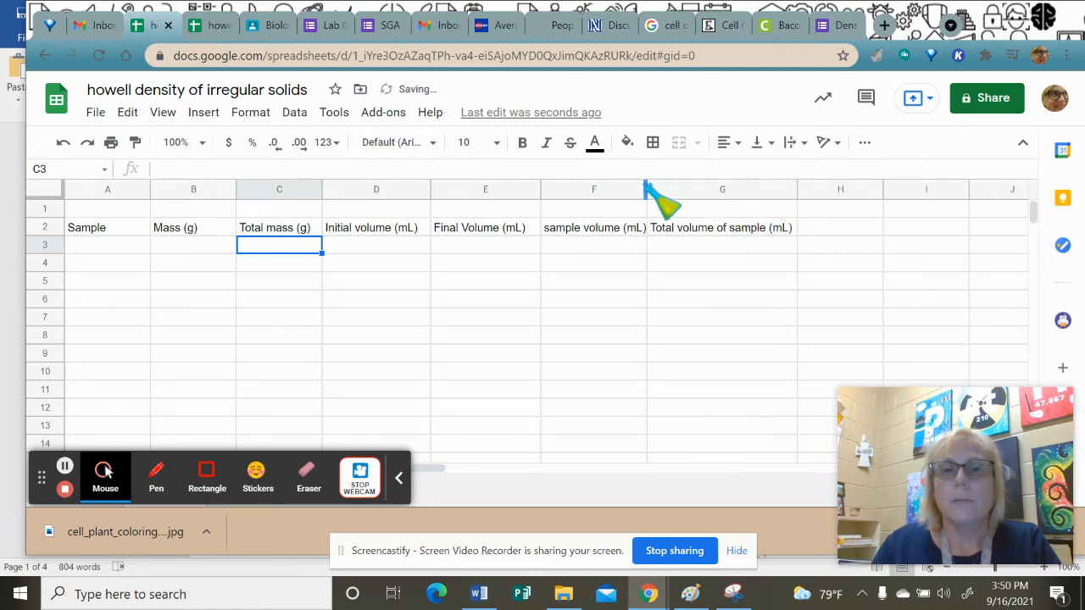
drag(645, 189, 656, 192)
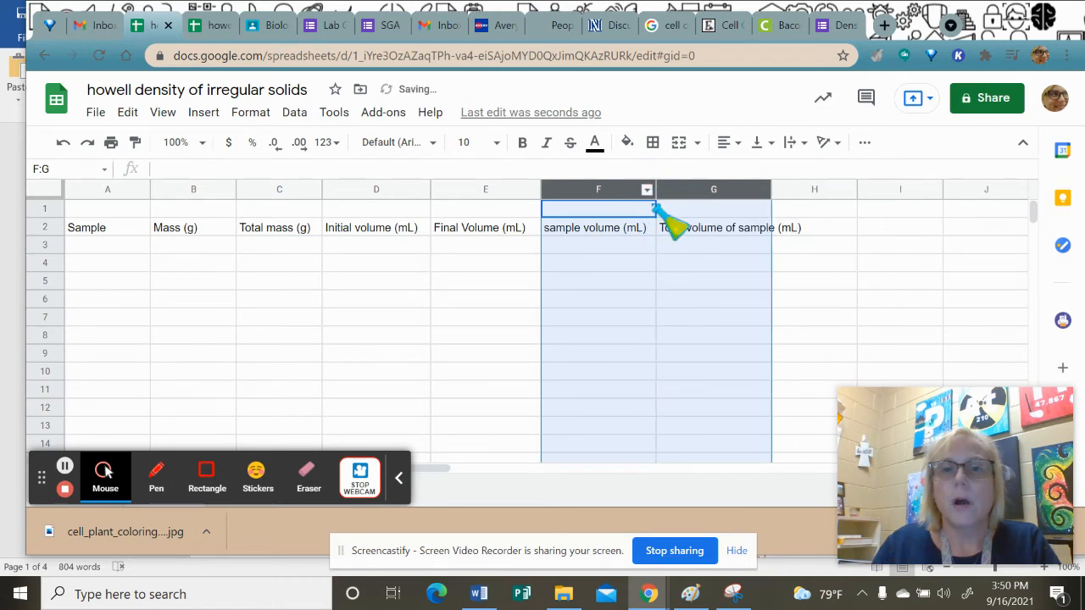
Center all the headings in row 2 and make them bold
click(46, 227)
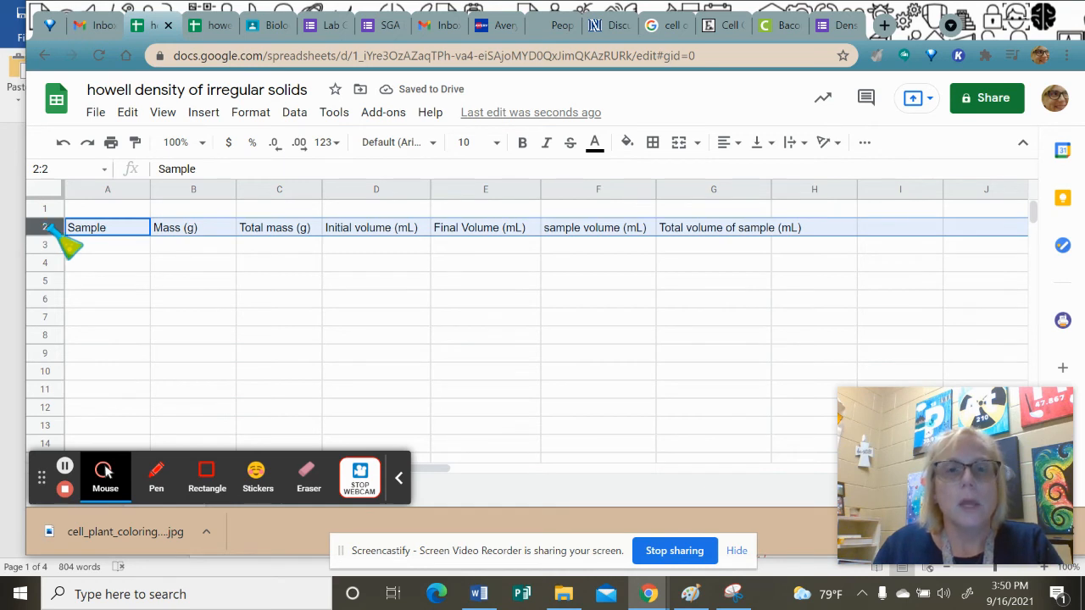
click(737, 144)
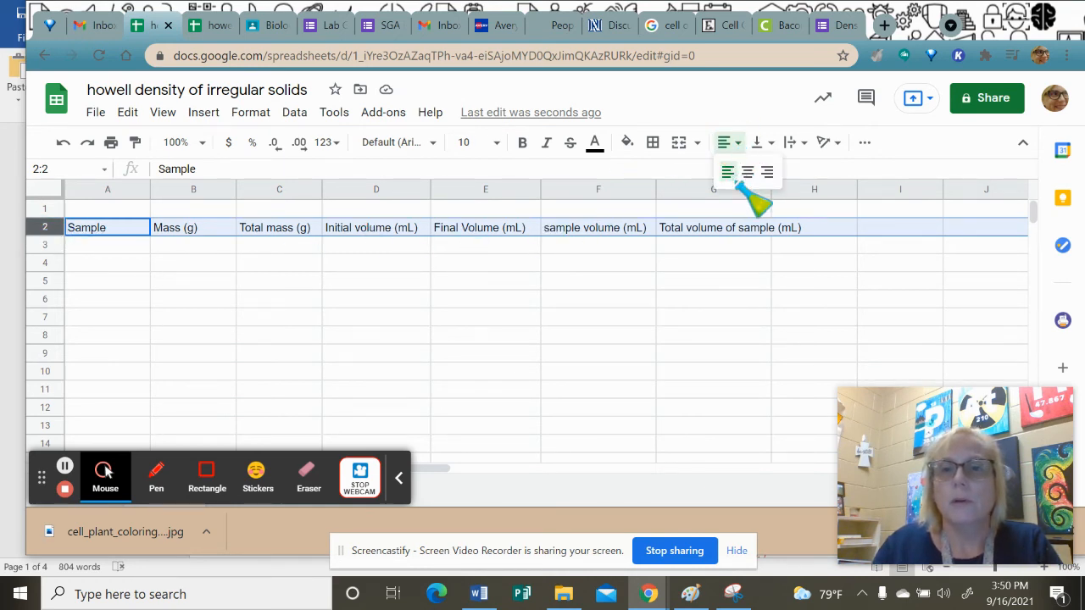
click(747, 173)
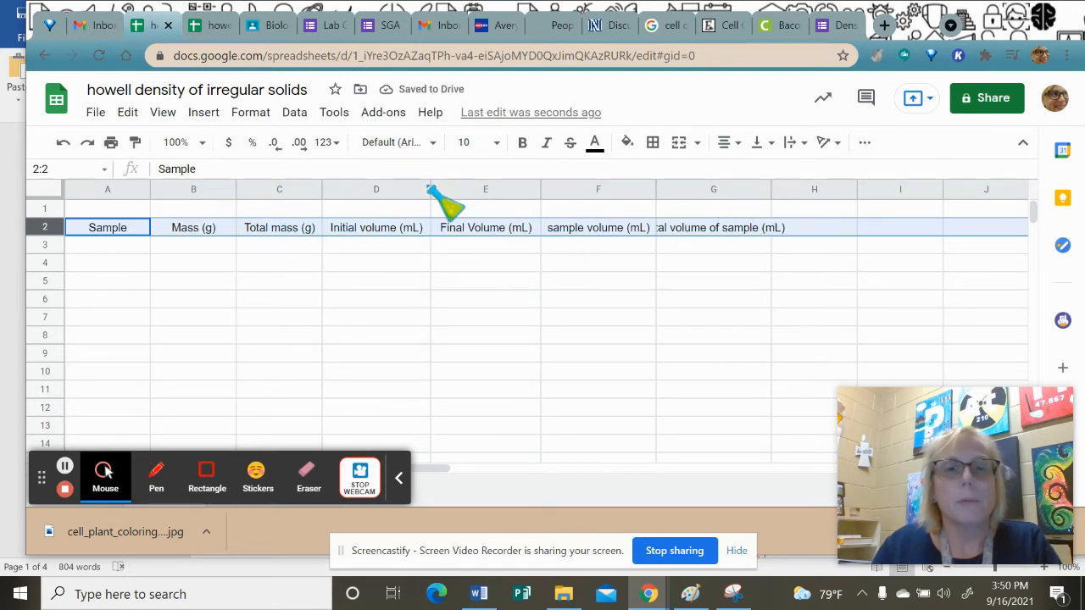
click(523, 142)
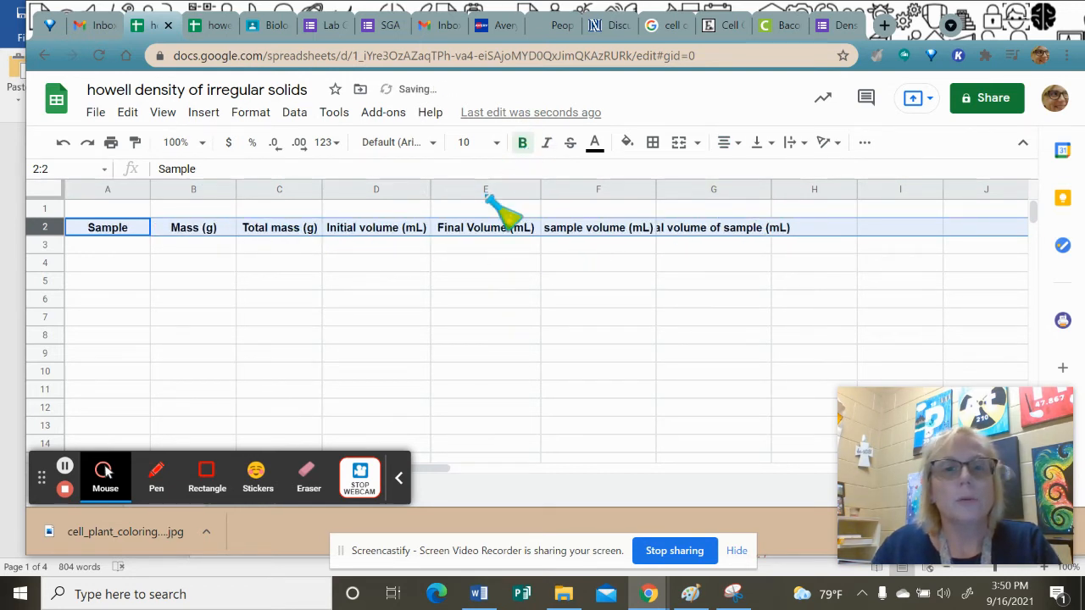
click(413, 247)
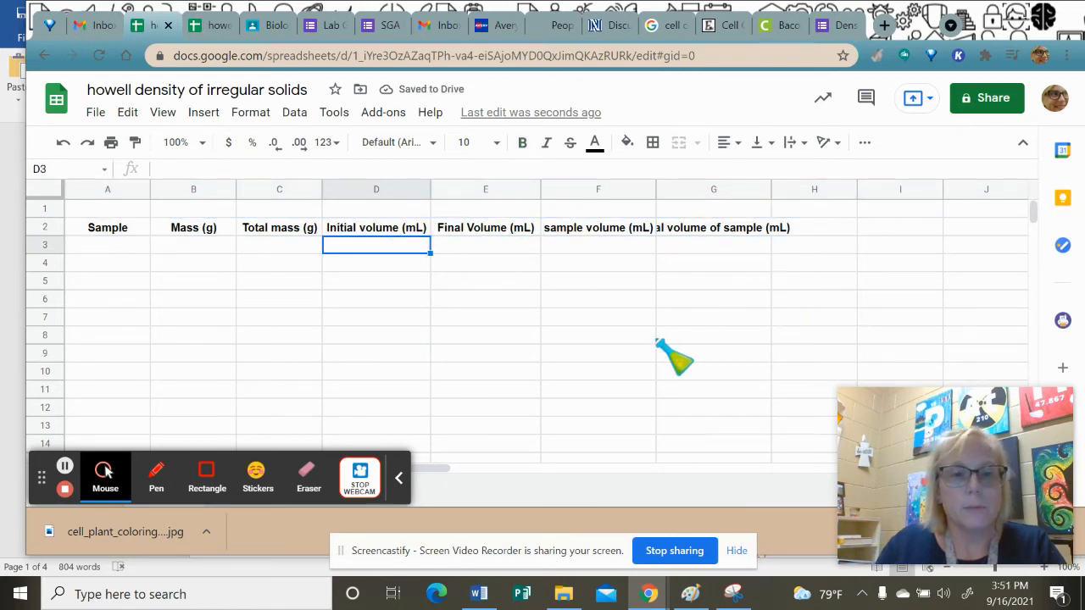
Enter the sample numbers 1 to 5 in cells A3 to A7
click(123, 248)
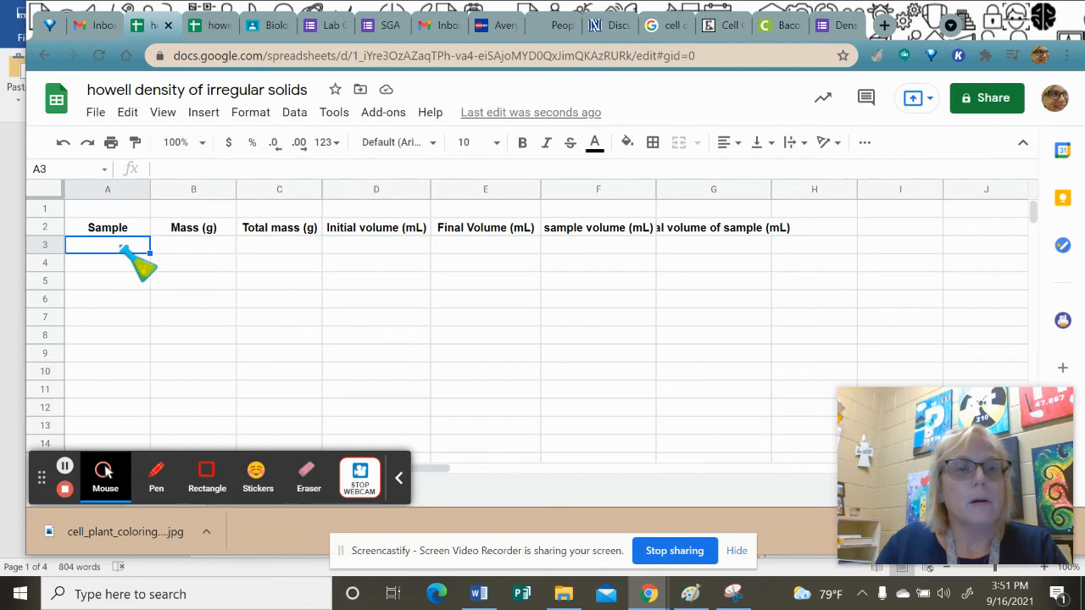
text(1)
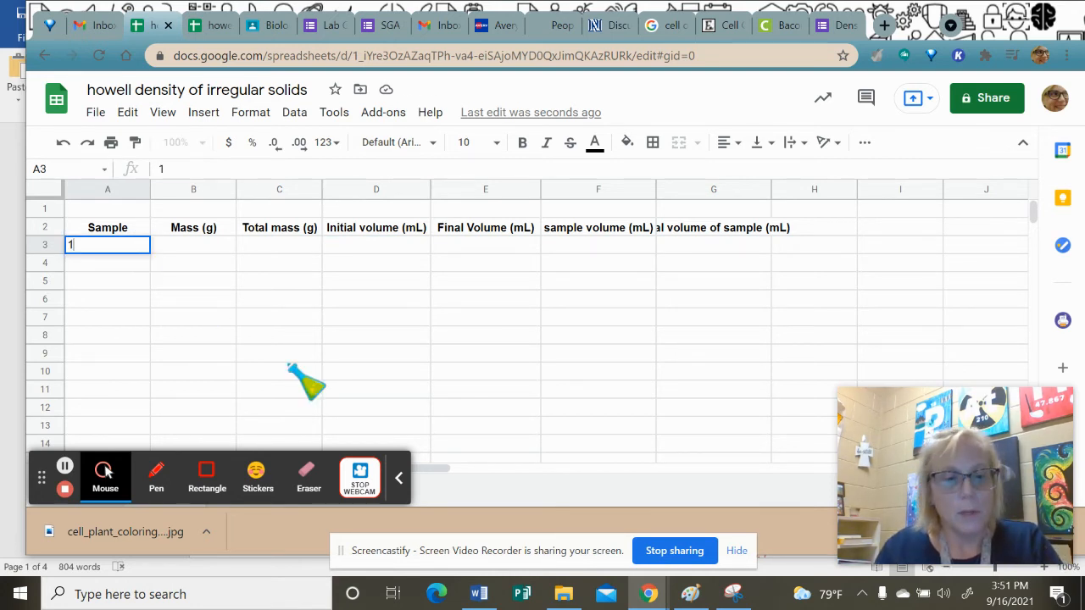
key(Return)
text(2)
key(Return)
text(3)
key(Return)
text(4)
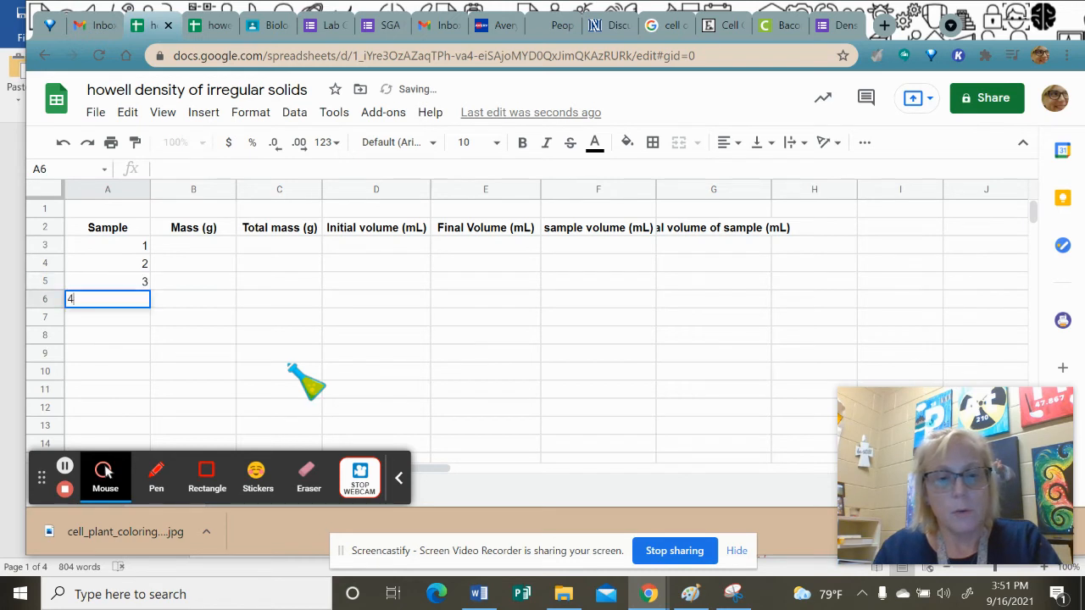
key(Return)
text(5)
key(Return)
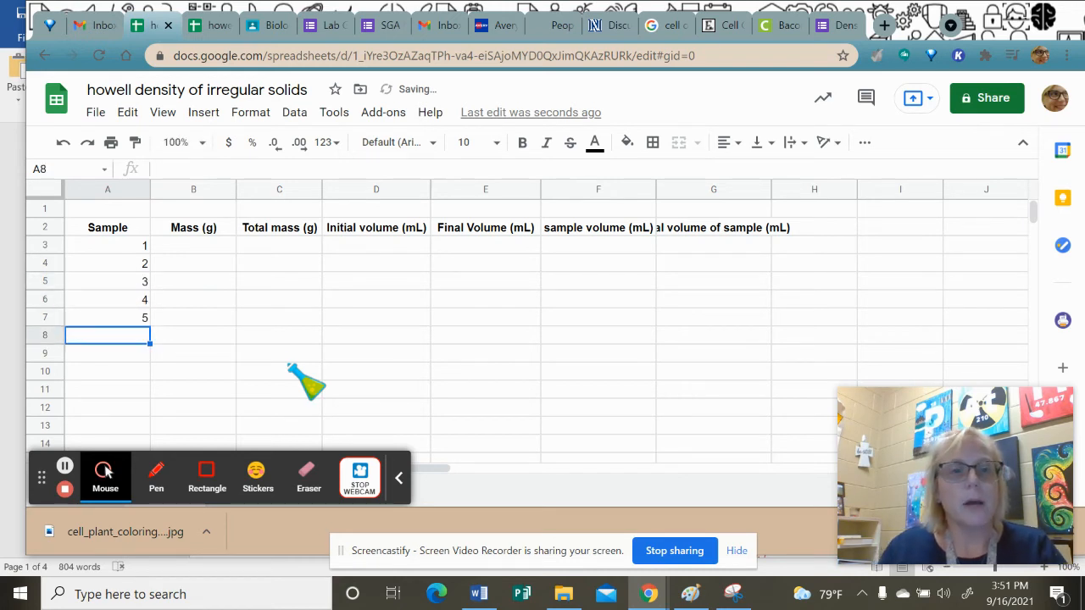
Center the sample numbers in cells A3 to A7
click(123, 247)
drag(123, 271, 123, 321)
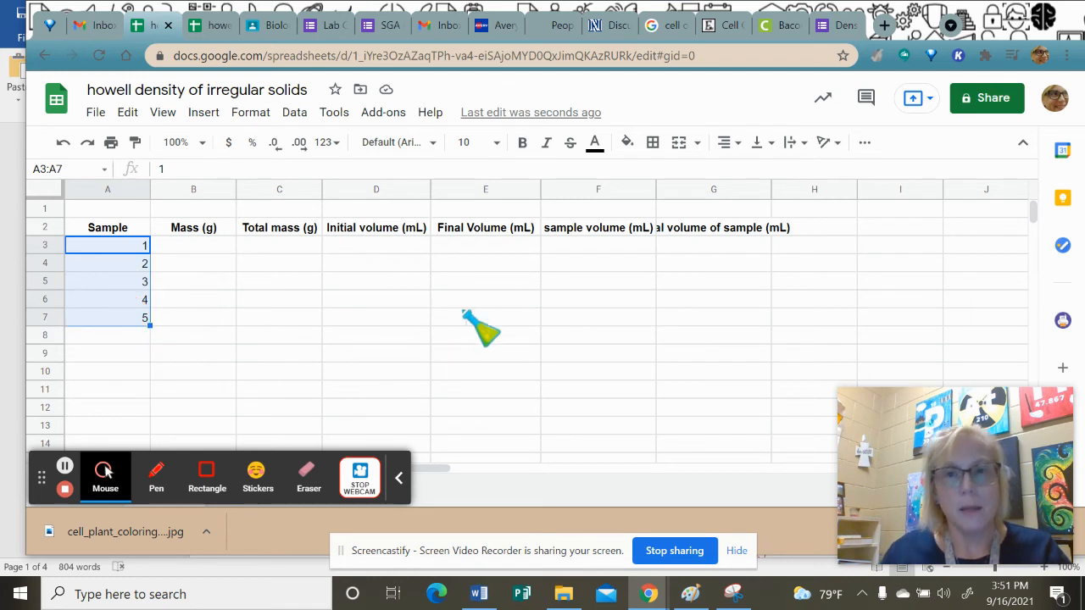
click(734, 144)
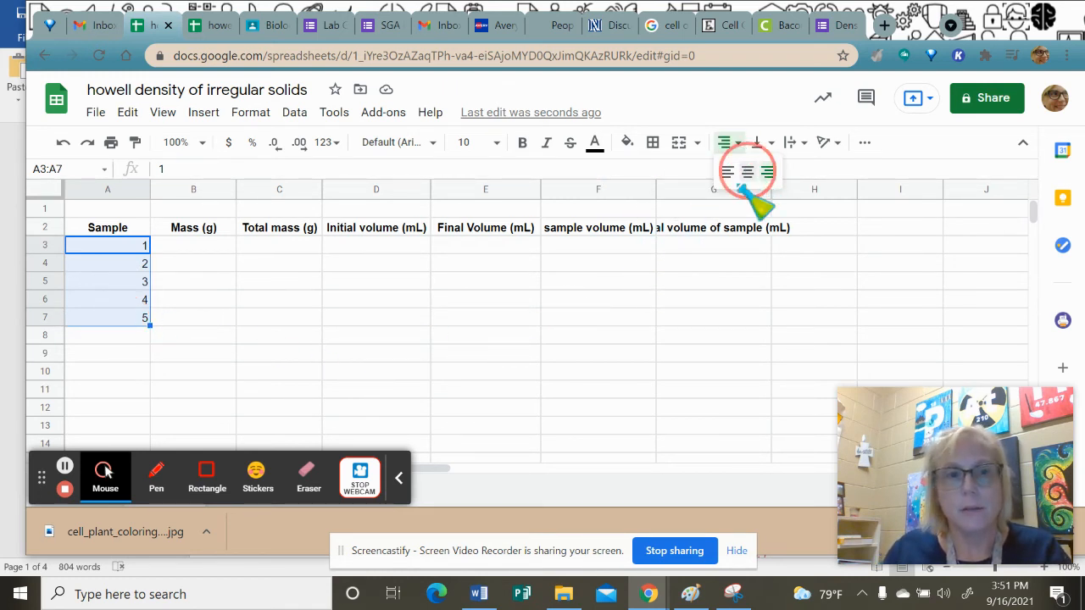
click(747, 172)
click(256, 299)
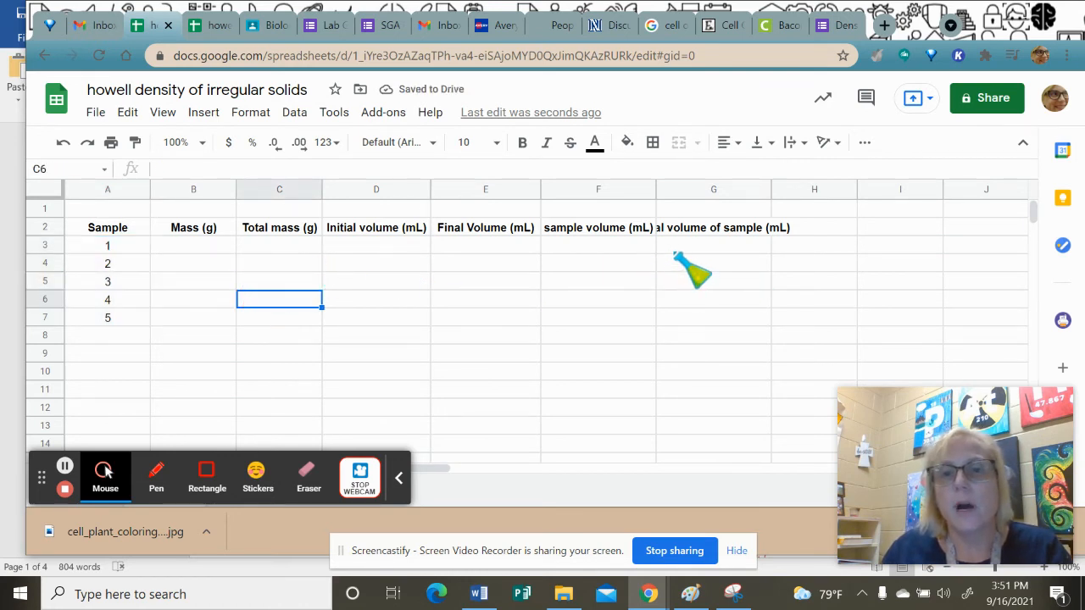
Widen column G until the bold heading "Total volume of sample (mL)" fits completely
drag(770, 194, 793, 192)
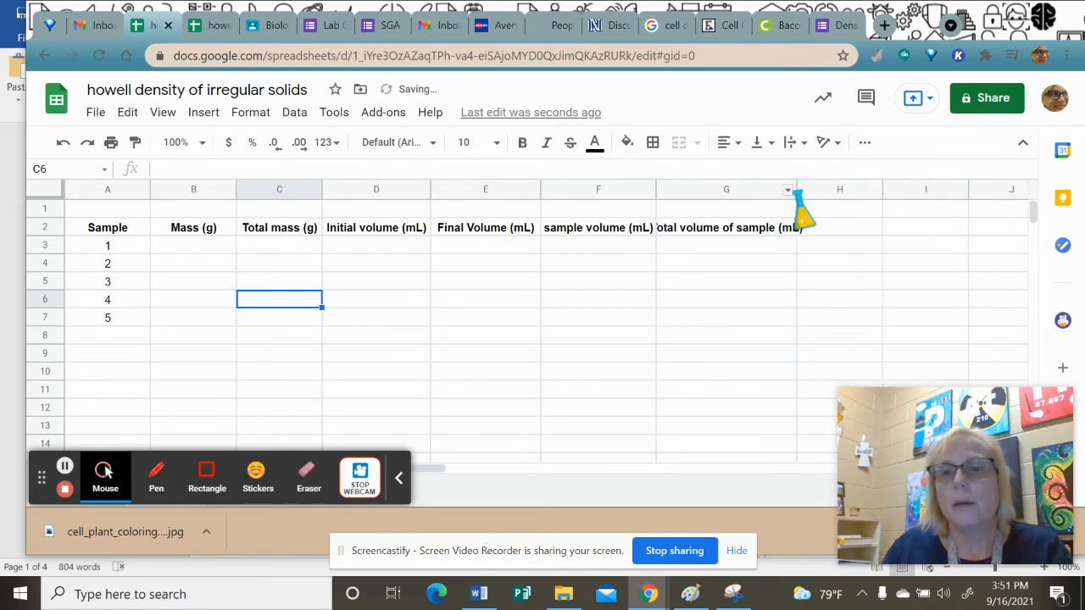
drag(797, 190, 817, 190)
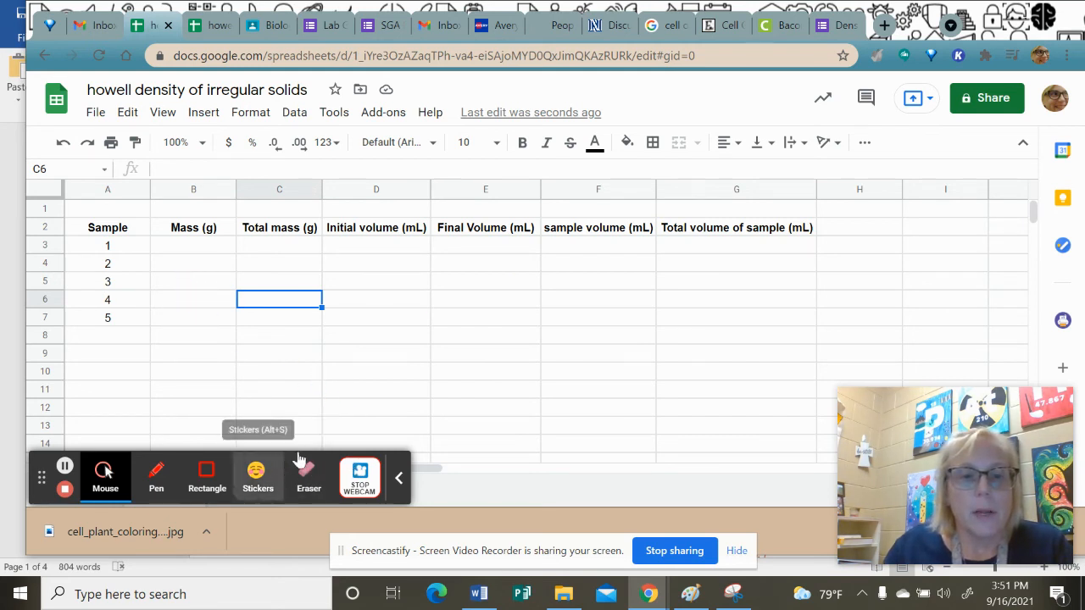
Rename Sheet1 as "Data"
scroll(500, 449, down, 1)
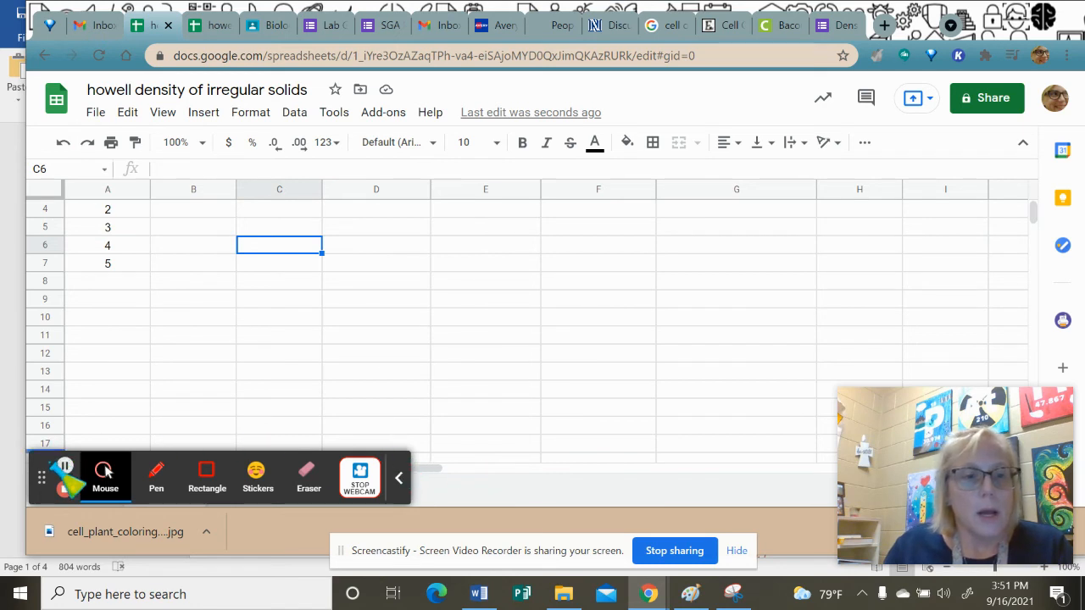
drag(40, 477, 717, 338)
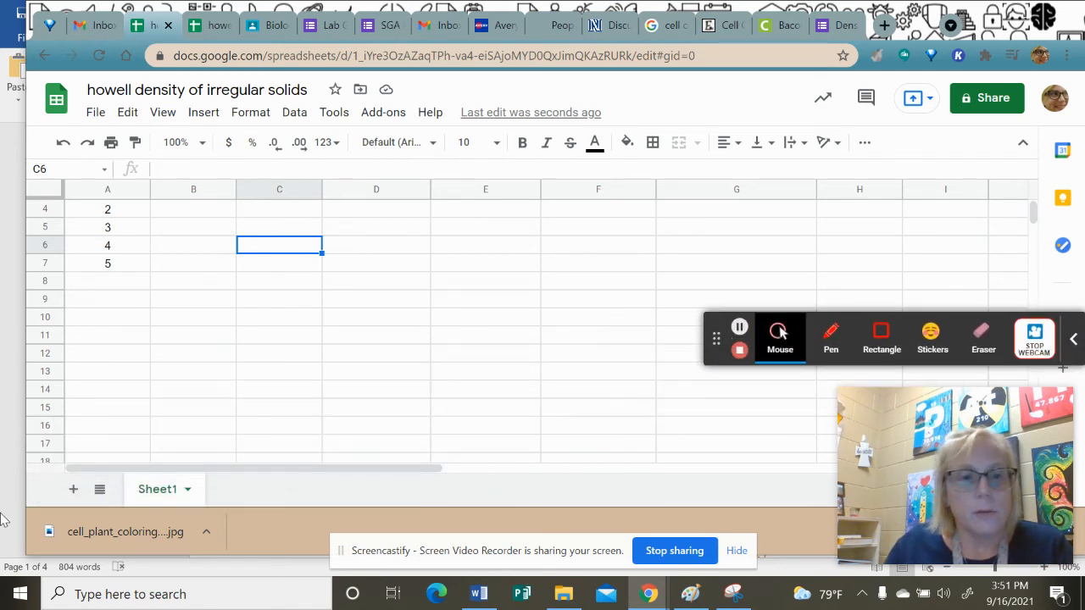
double_click(158, 491)
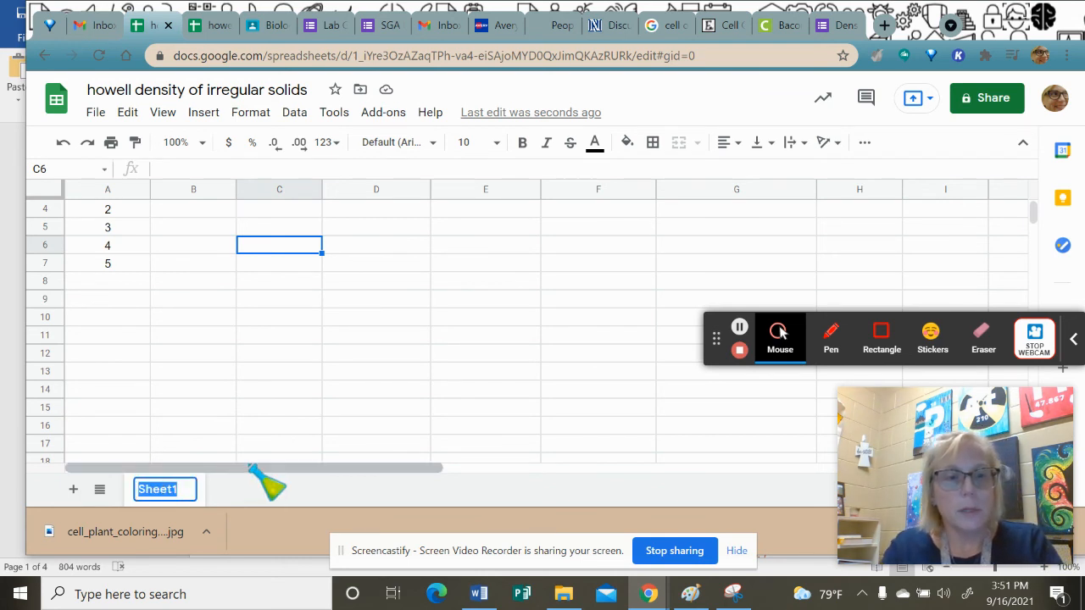
text(Da)
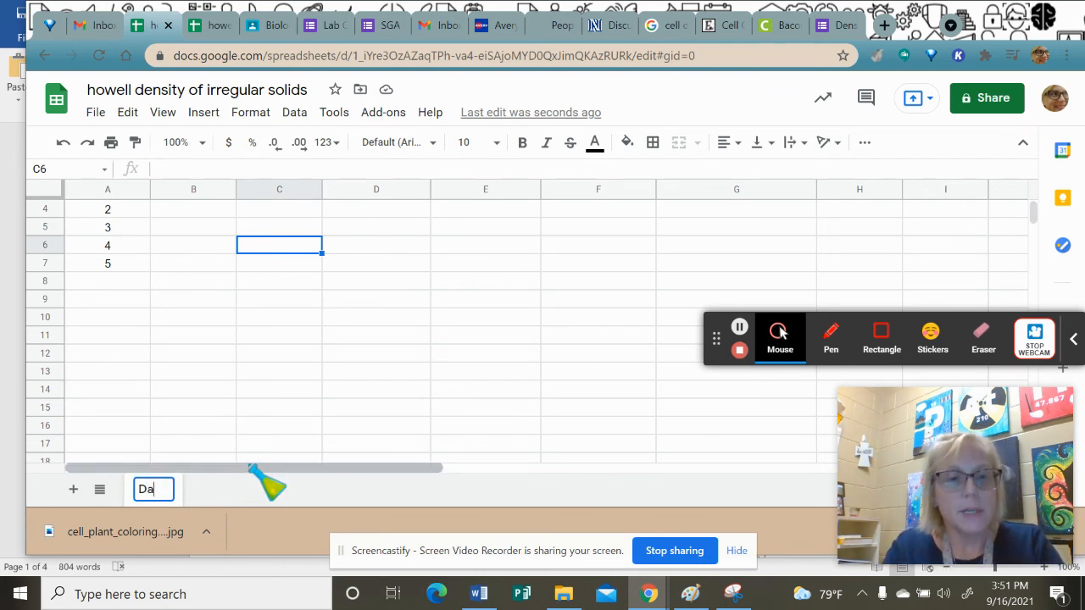
click(215, 371)
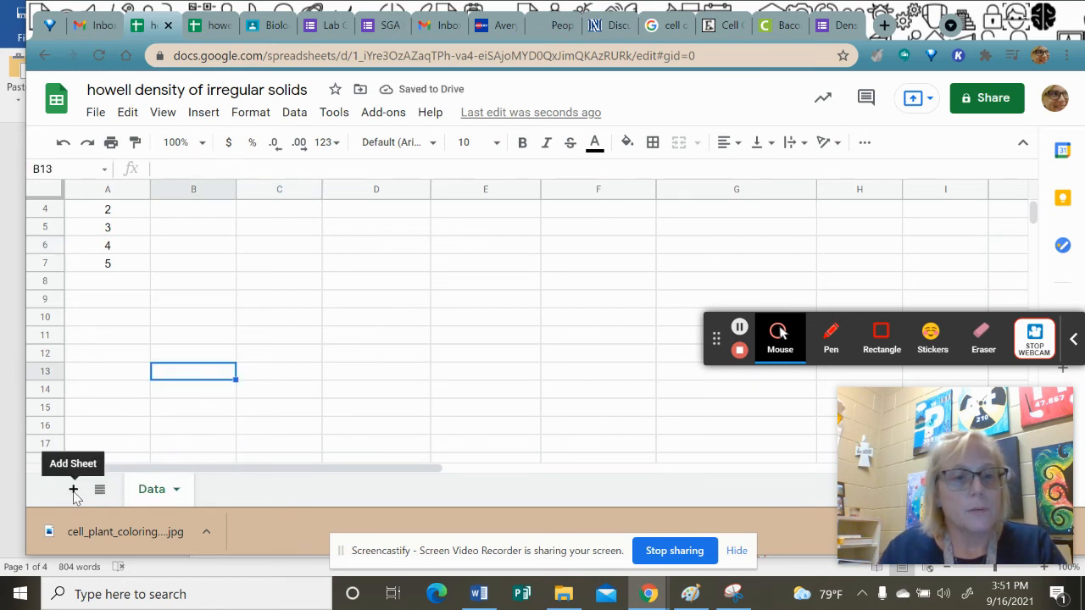
Add a second sheet to the spreadsheet and name it "Percent error"
click(73, 492)
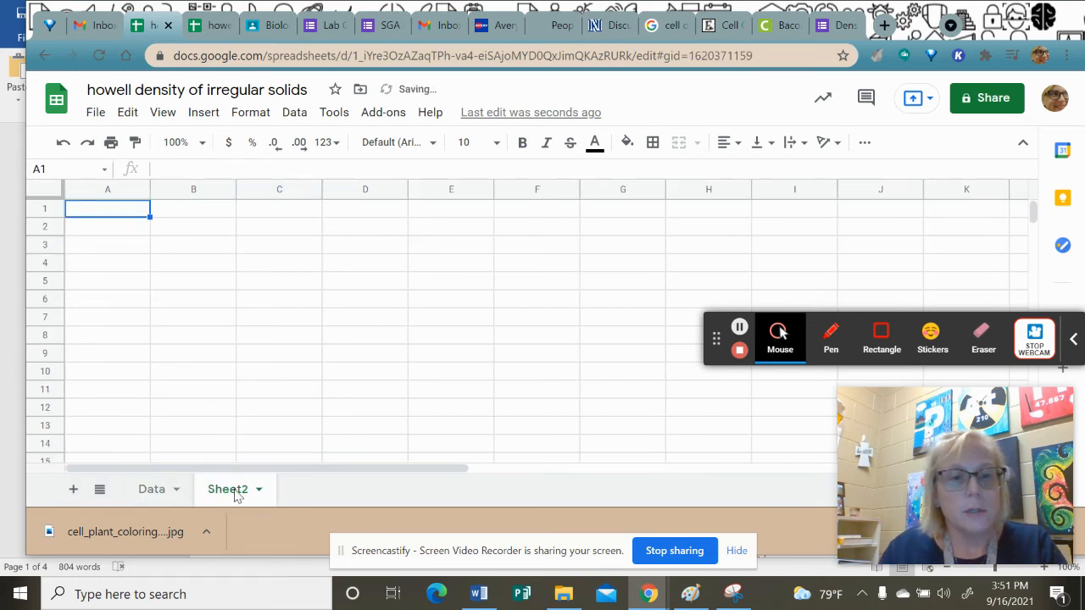
double_click(235, 491)
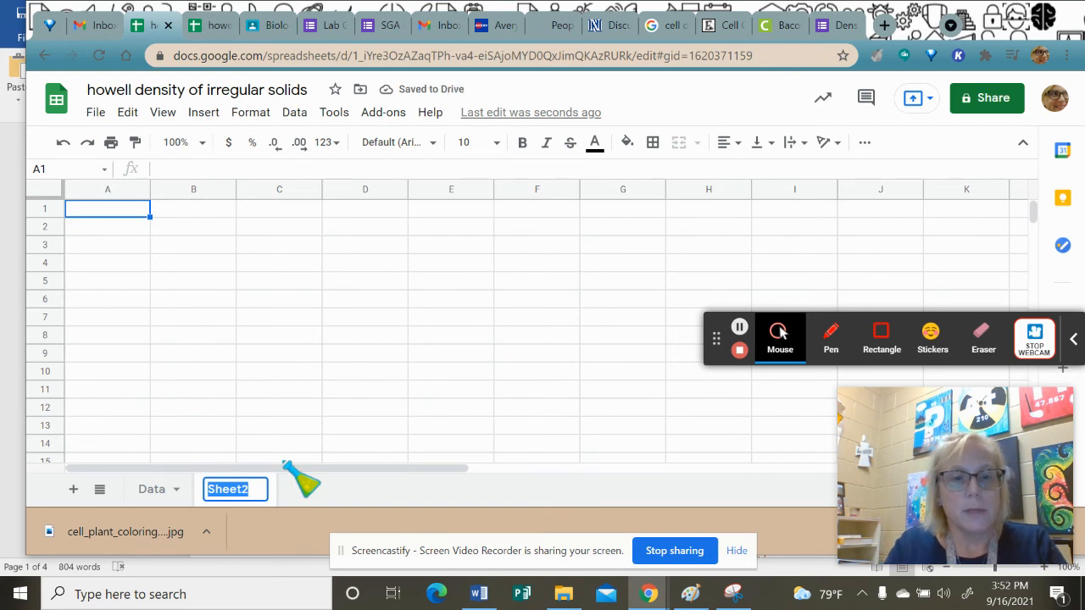
text(P)
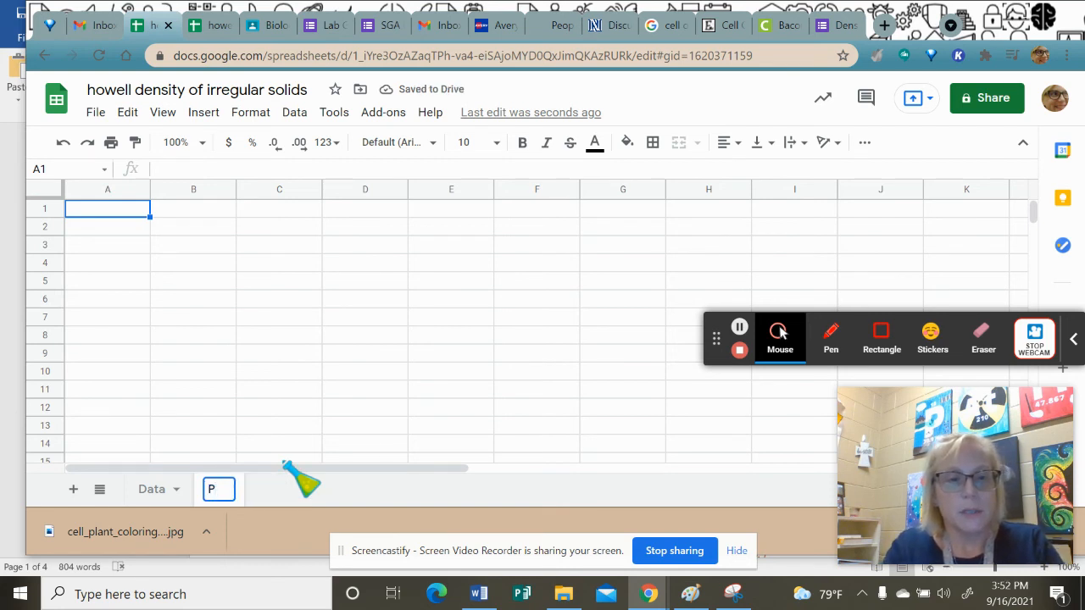
text(ercent error)
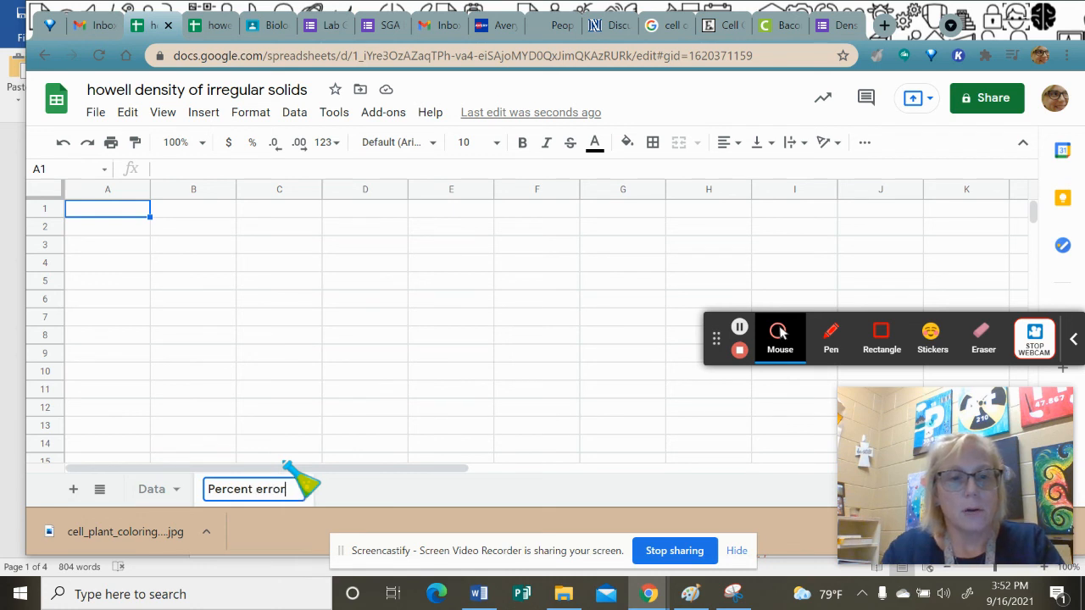
click(280, 389)
Return to the Data sheet and select cell A1 above the table headings
click(154, 492)
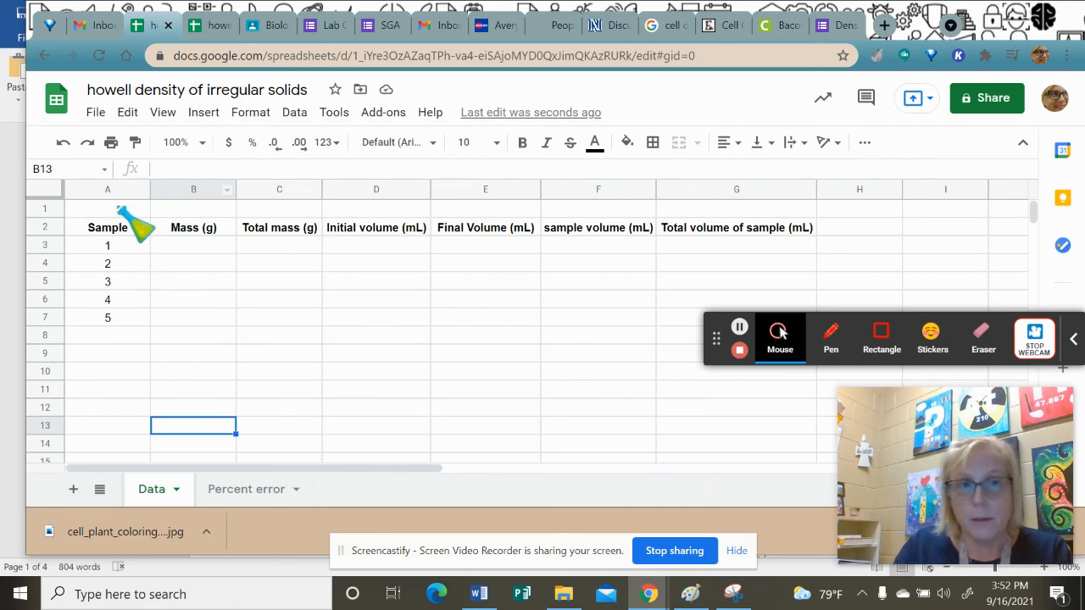
click(92, 210)
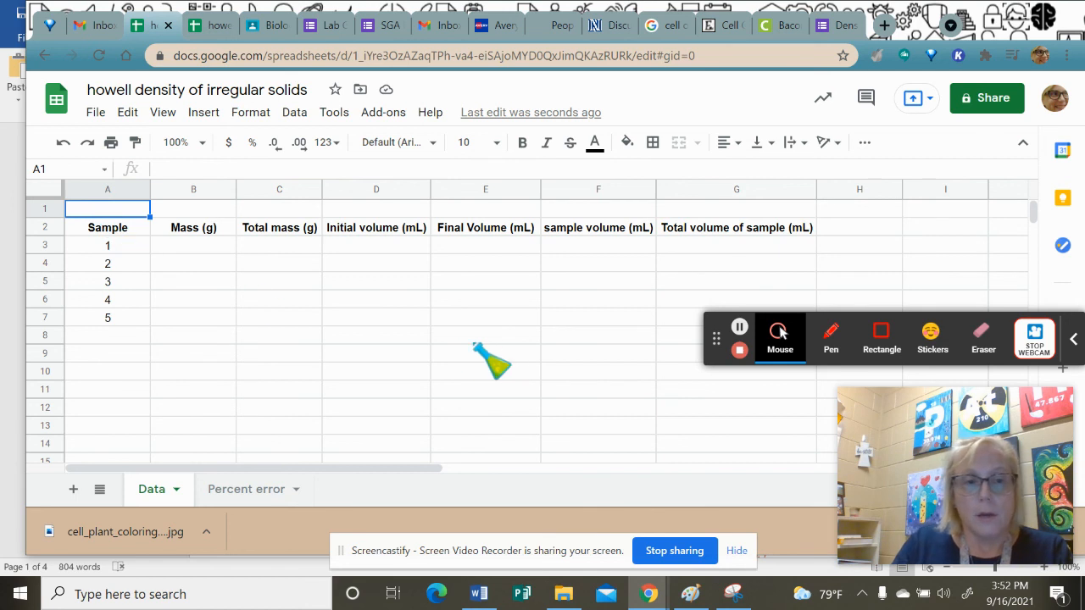